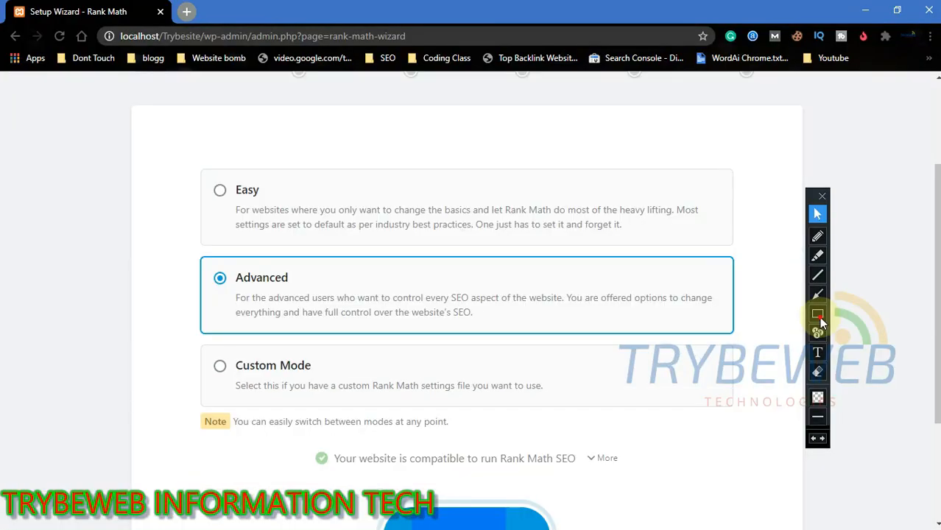
{"action": "left_click", "coordinate": [818, 315]}
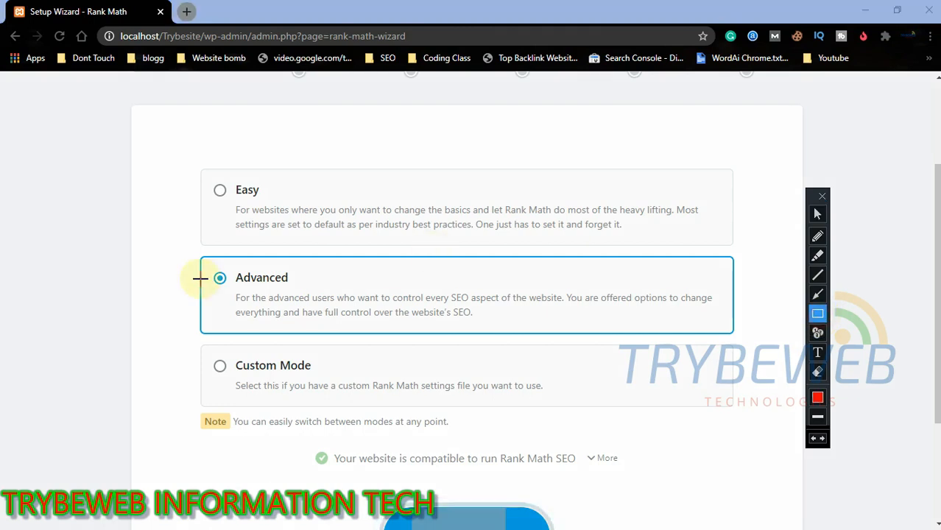
{"action": "mouse_move", "coordinate": [193, 248]}
{"action": "left_mouse_down"}
{"action": "mouse_move", "coordinate": [588, 354]}
{"action": "mouse_move", "coordinate": [729, 361]}
{"action": "mouse_move", "coordinate": [753, 353]}
{"action": "left_mouse_up"}
{"action": "key", "text": "ctrl+z"}
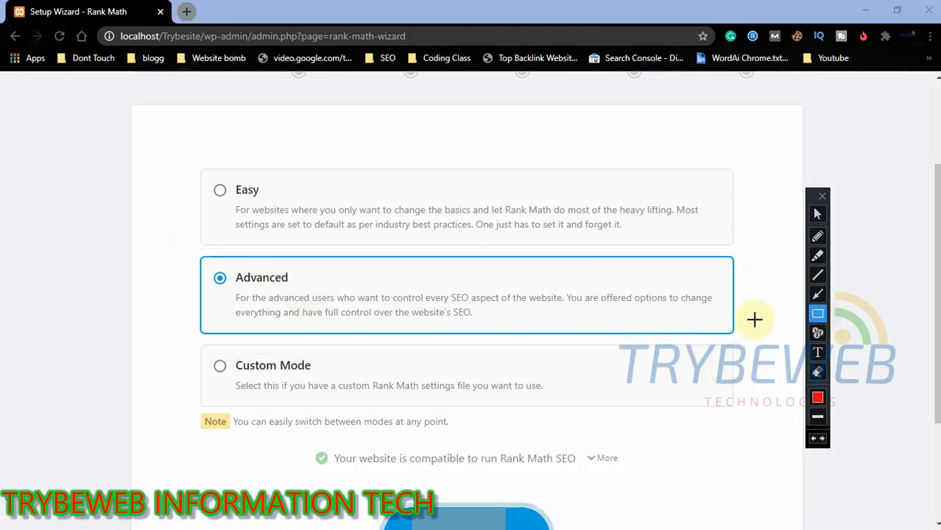
{"action": "left_click", "coordinate": [818, 215]}
{"action": "scroll", "coordinate": [869, 324], "scroll_direction": "down", "scroll_amount": 2}
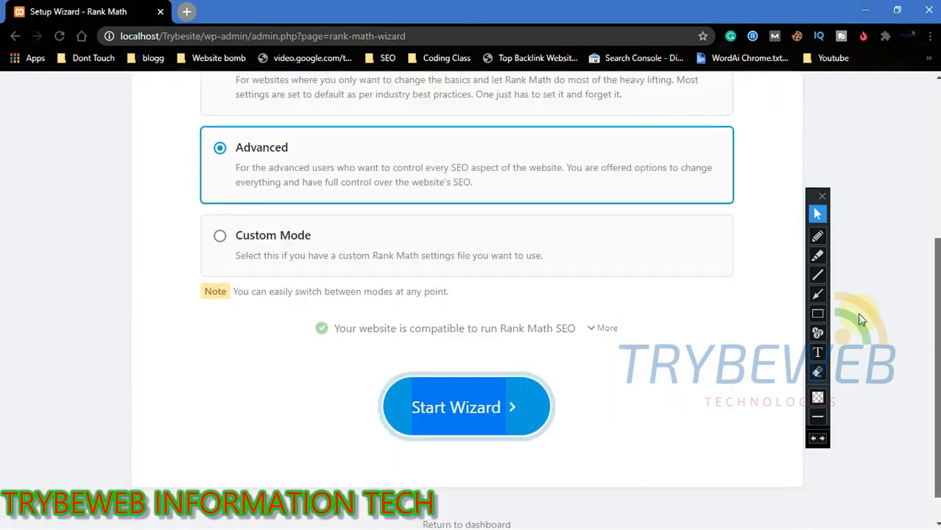
{"action": "left_click", "coordinate": [817, 315]}
{"action": "mouse_move", "coordinate": [343, 351]}
{"action": "left_mouse_down"}
{"action": "mouse_move", "coordinate": [479, 441]}
{"action": "mouse_move", "coordinate": [584, 458]}
{"action": "left_mouse_up"}
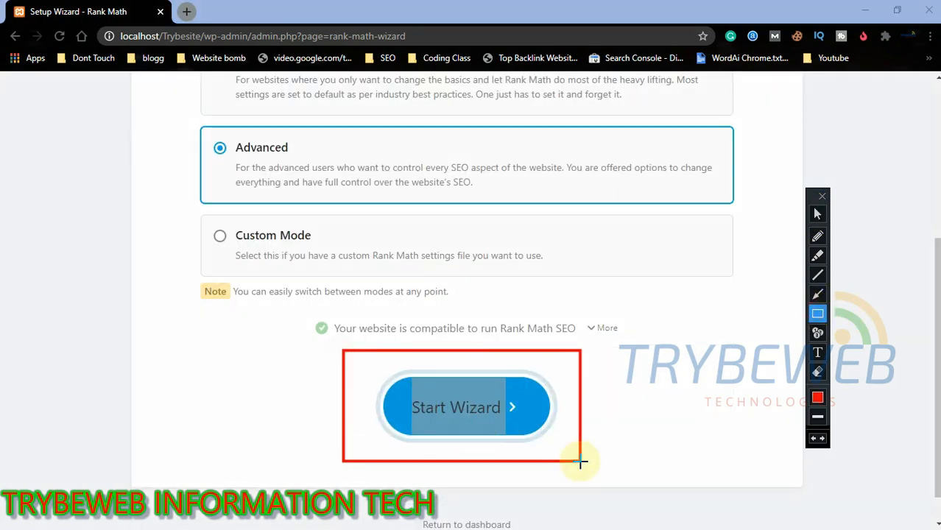
{"action": "key", "text": "ctrl+z"}
{"action": "left_click", "coordinate": [816, 214]}
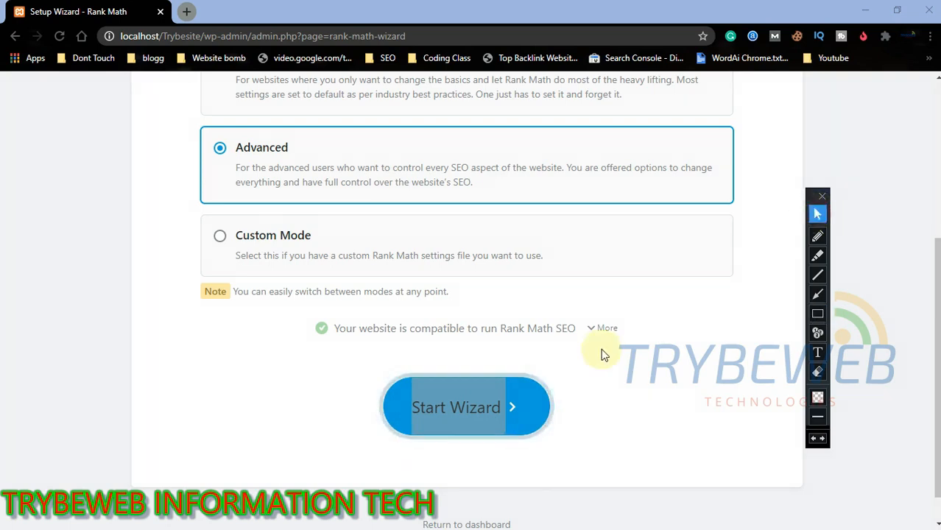
Step: Start the setup wizard in Advanced mode and set the website type to Community Blog/News Site
{"action": "left_click", "coordinate": [487, 415]}
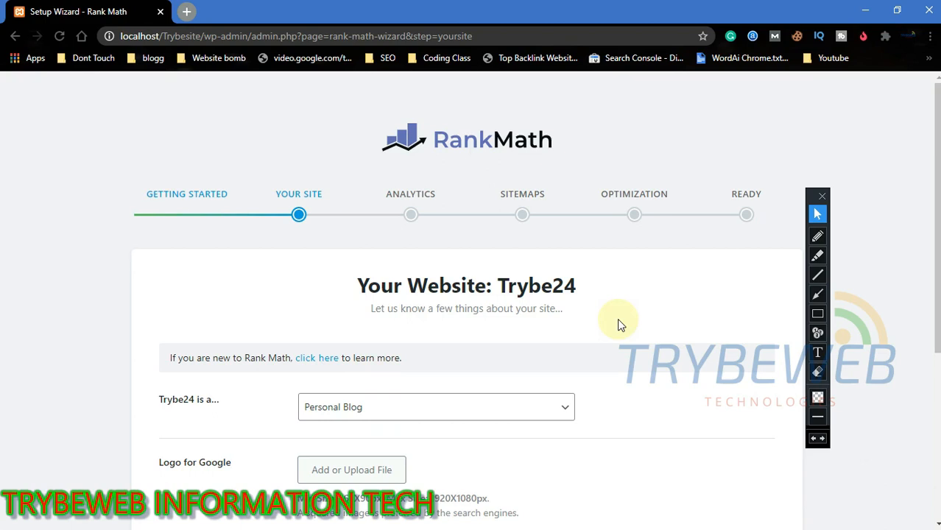
{"action": "left_click_drag", "start_coordinate": [937, 140], "coordinate": [930, 236]}
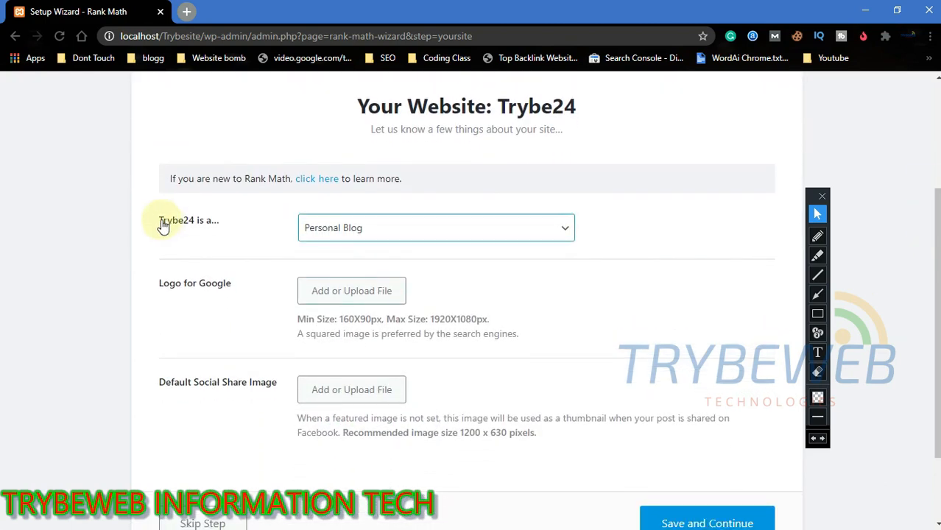
{"action": "left_click", "coordinate": [424, 235]}
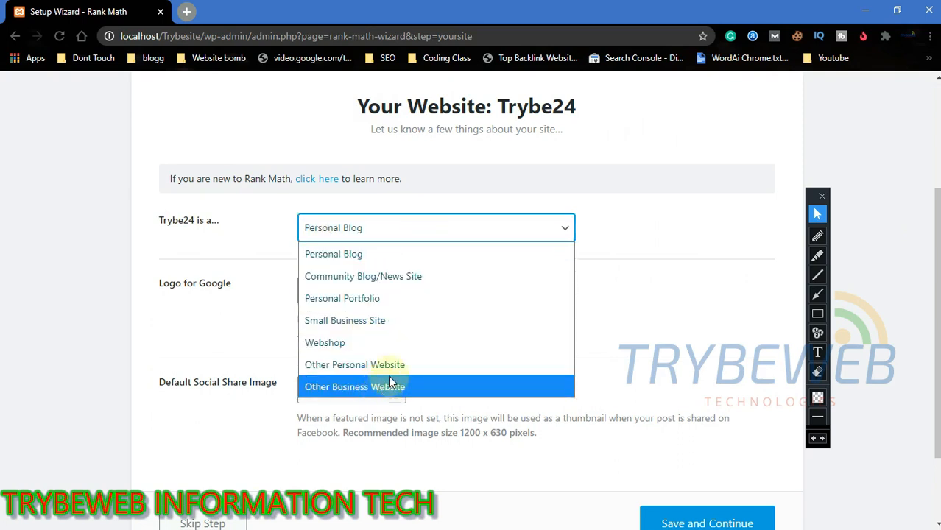
{"action": "left_click", "coordinate": [402, 278]}
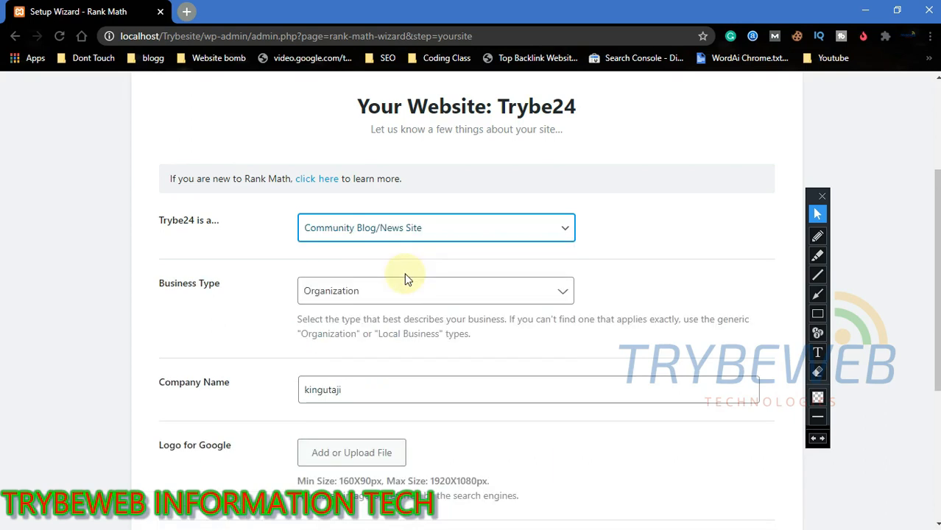
{"action": "left_click", "coordinate": [473, 234]}
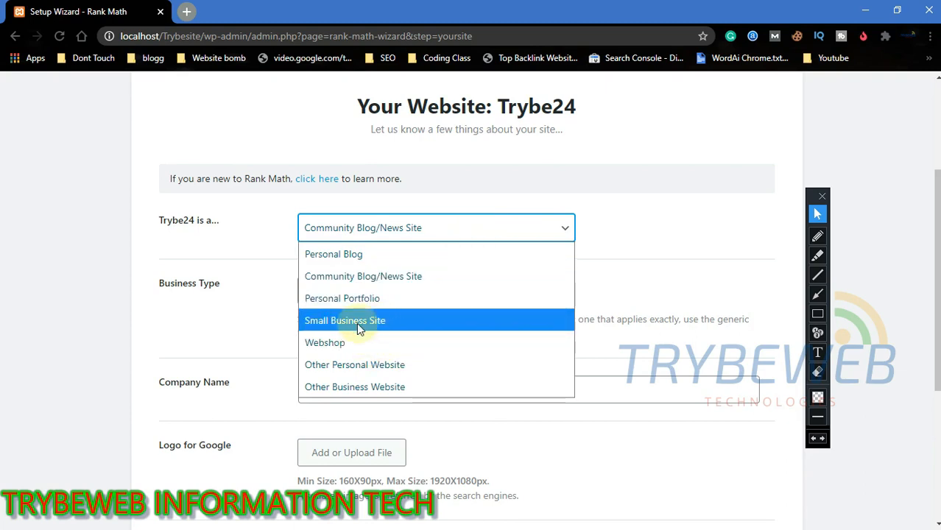
{"action": "left_click", "coordinate": [335, 284]}
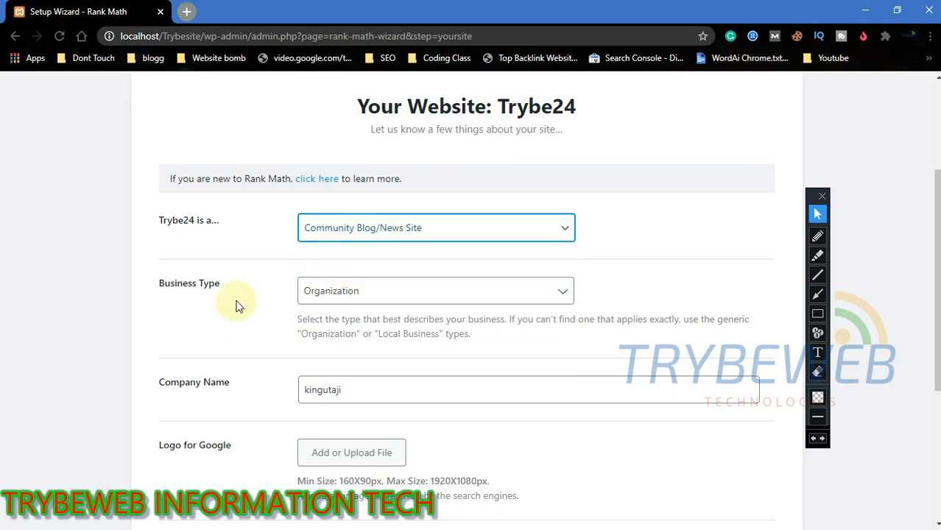
Step: Set the business type to Website
{"action": "left_click", "coordinate": [381, 296]}
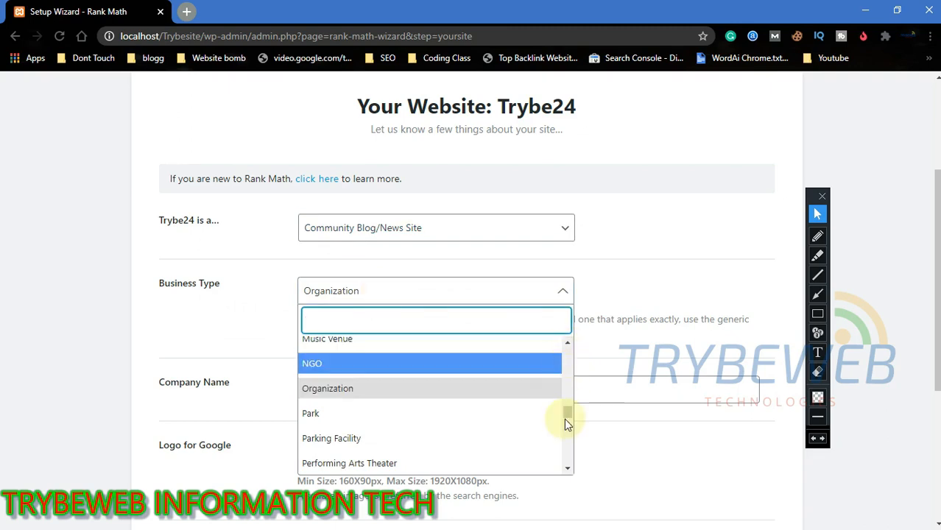
{"action": "left_click_drag", "start_coordinate": [566, 411], "coordinate": [564, 466]}
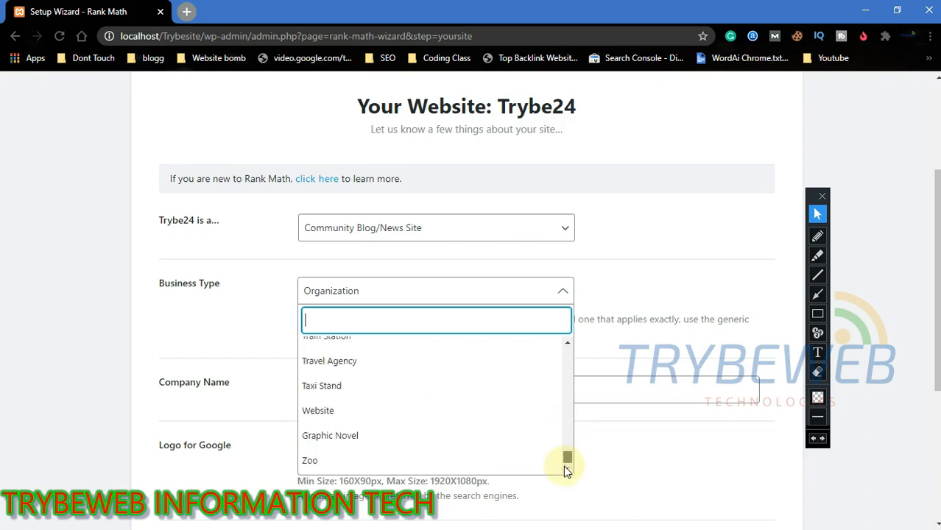
{"action": "left_click", "coordinate": [352, 410]}
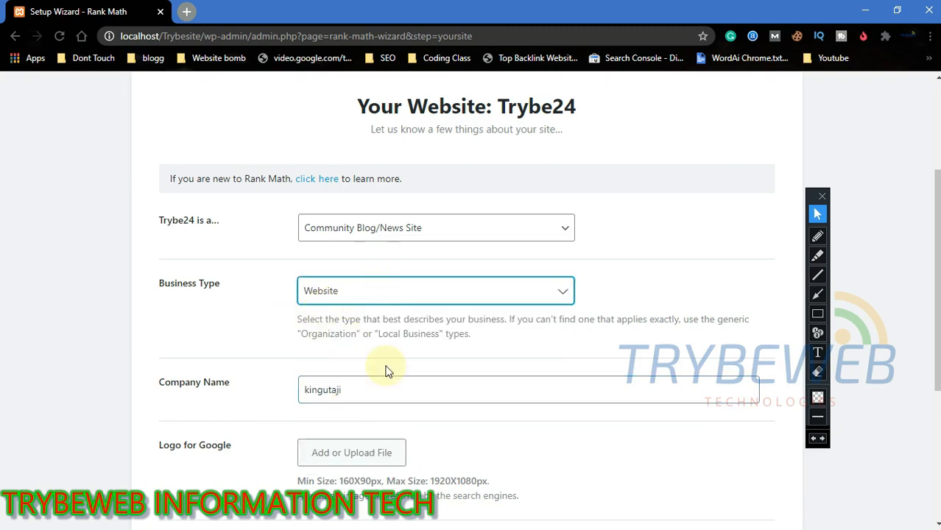
Step: Replace the company name with Trybe24
{"action": "scroll", "coordinate": [937, 315], "scroll_direction": "down", "scroll_amount": 4}
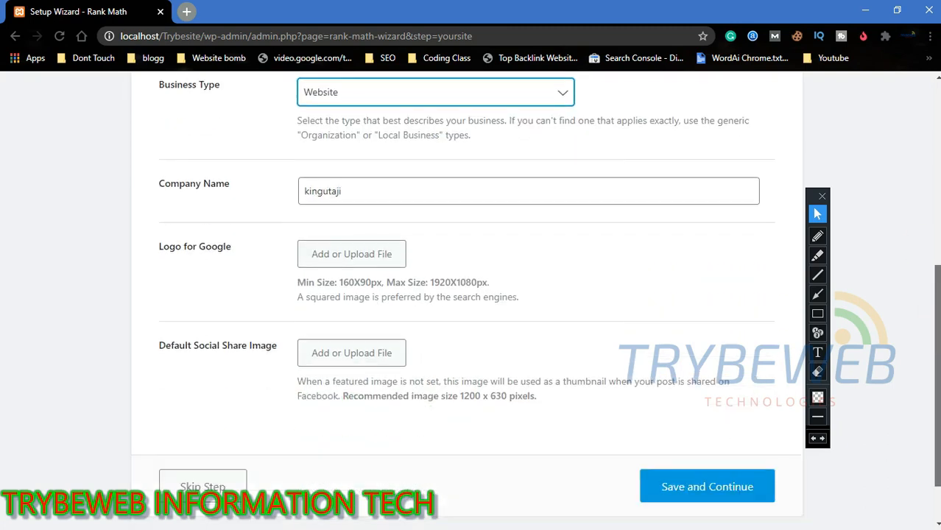
{"action": "left_click_drag", "start_coordinate": [936, 341], "coordinate": [936, 288]}
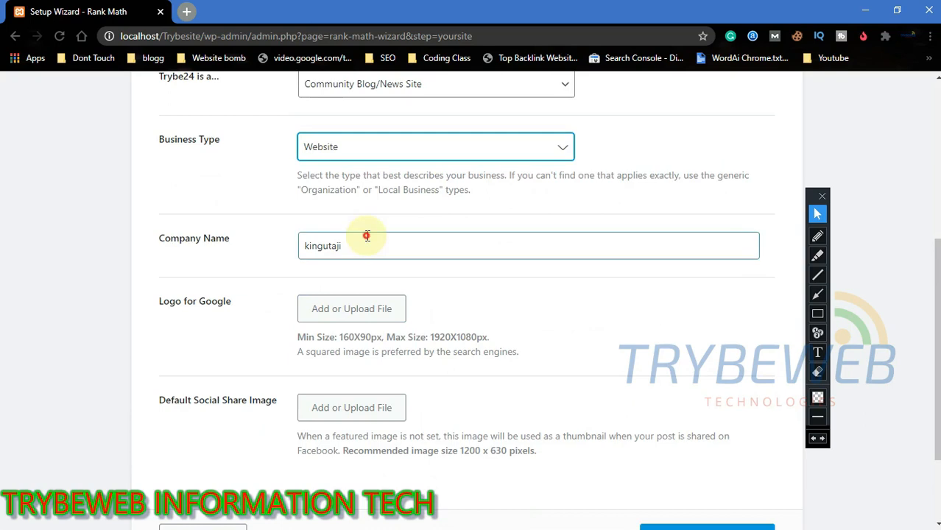
{"action": "left_click_drag", "start_coordinate": [366, 240], "coordinate": [234, 248]}
{"action": "type", "text": "Try"}
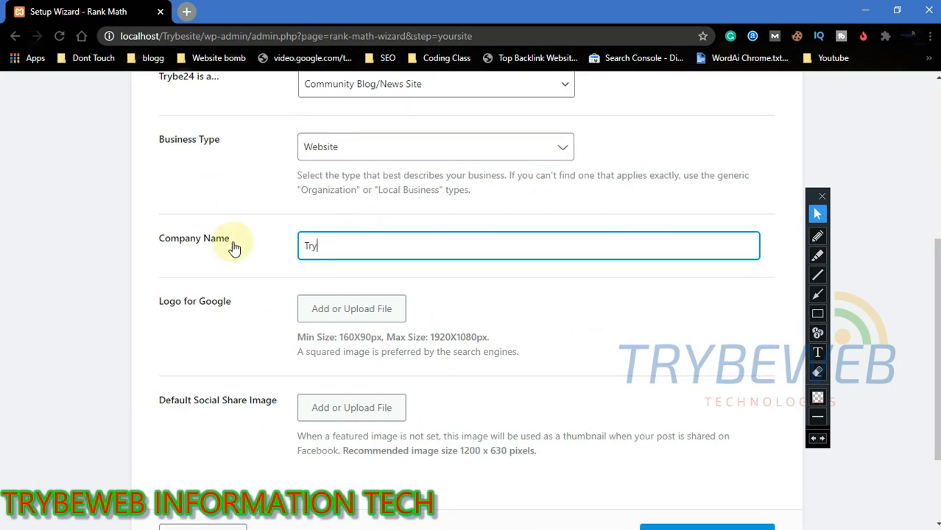
{"action": "type", "text": "be24"}
{"action": "left_click", "coordinate": [624, 285]}
Step: Add the phone apps photo as the logo for Google and the mailbox illustration as the default social share image
{"action": "scroll", "coordinate": [388, 264], "scroll_direction": "down", "scroll_amount": 3}
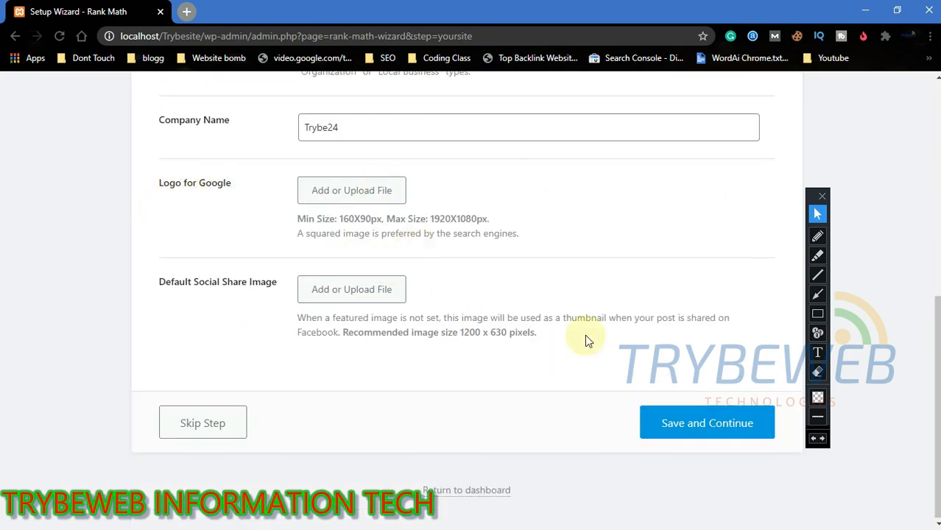
{"action": "left_click", "coordinate": [327, 198]}
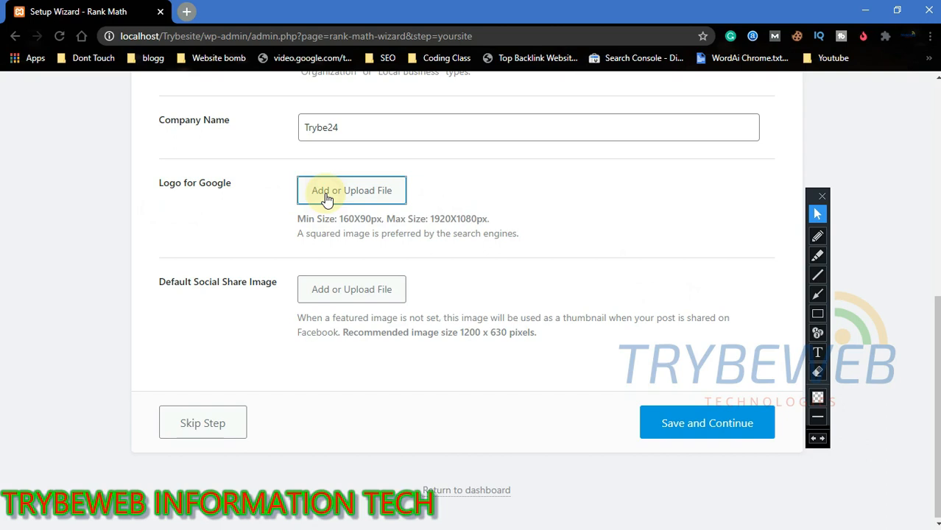
{"action": "left_click", "coordinate": [326, 196]}
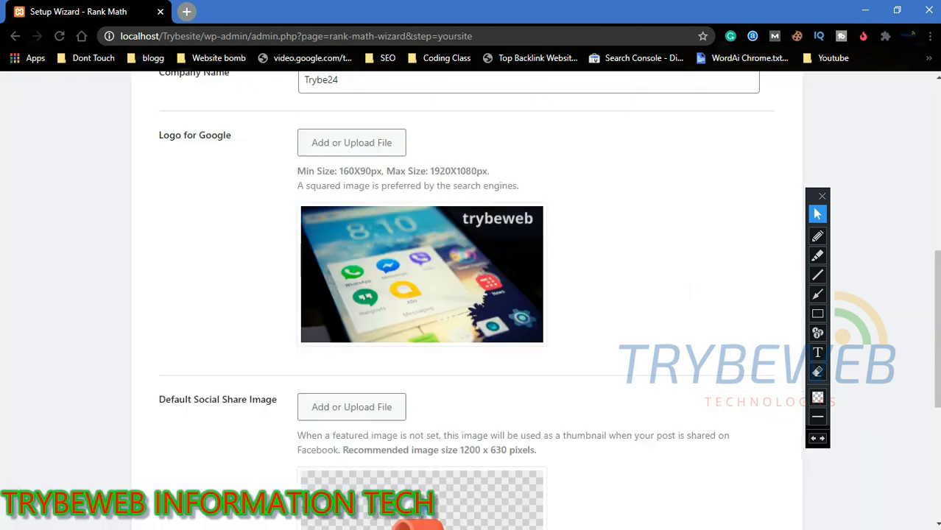
{"action": "scroll", "coordinate": [701, 261], "scroll_direction": "down", "scroll_amount": 1}
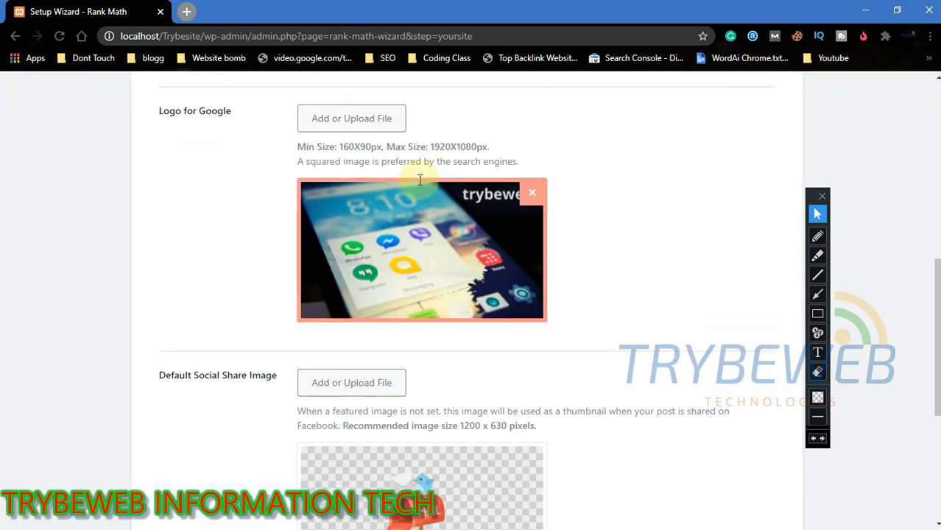
{"action": "left_click_drag", "start_coordinate": [936, 302], "coordinate": [932, 356]}
{"action": "left_click", "coordinate": [815, 316]}
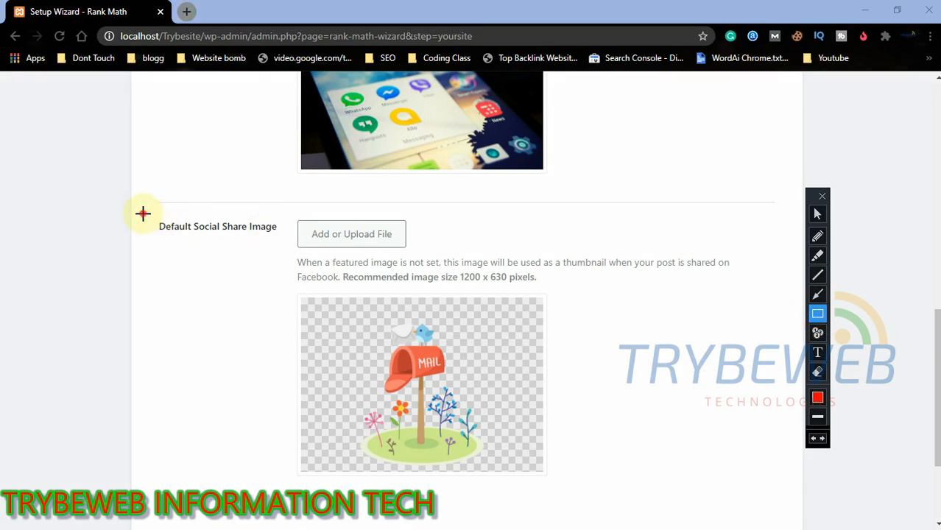
{"action": "left_click_drag", "start_coordinate": [142, 214], "coordinate": [281, 244]}
{"action": "key", "text": "ctrl+z"}
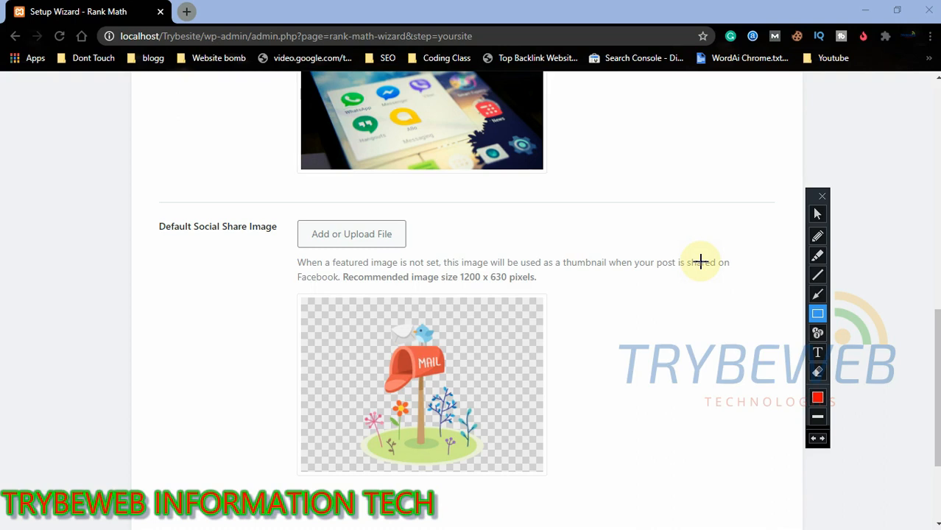
{"action": "left_click", "coordinate": [818, 213]}
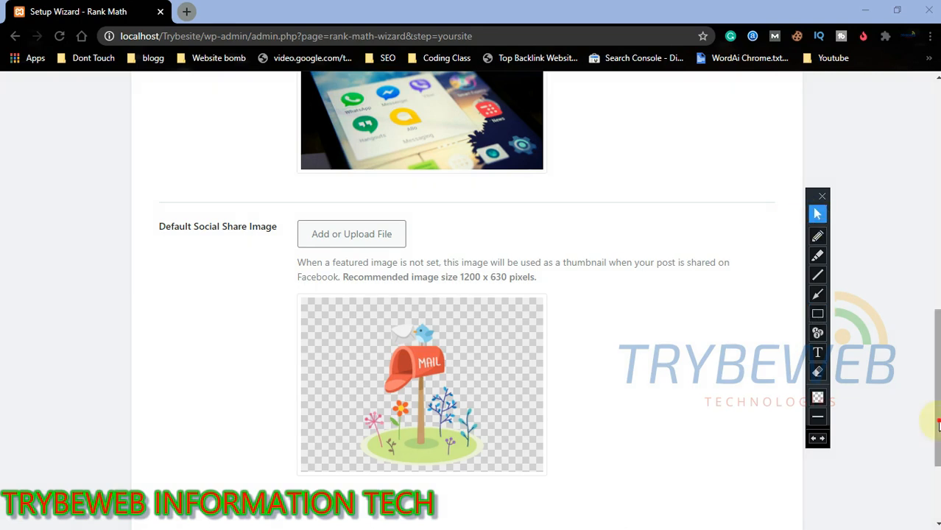
{"action": "left_click_drag", "start_coordinate": [939, 426], "coordinate": [938, 467]}
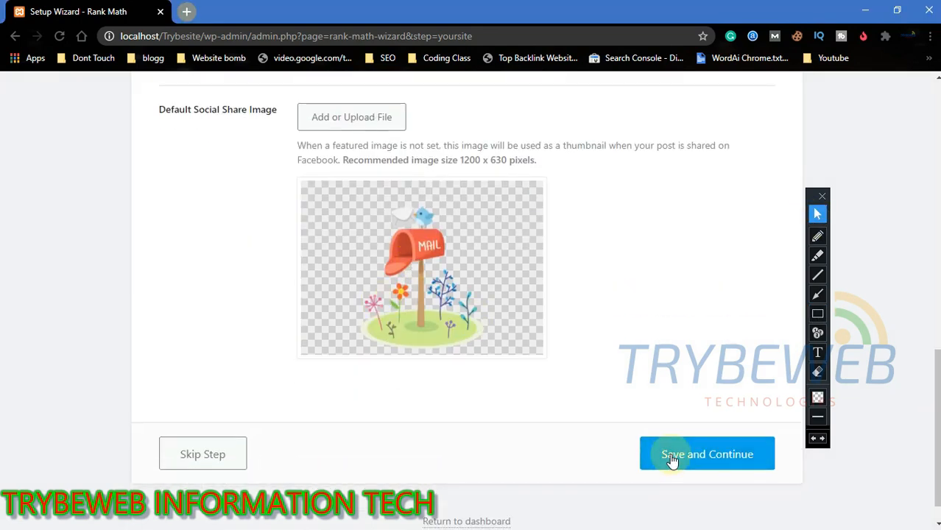
{"action": "left_click", "coordinate": [817, 313]}
{"action": "left_click_drag", "start_coordinate": [608, 410], "coordinate": [776, 488]}
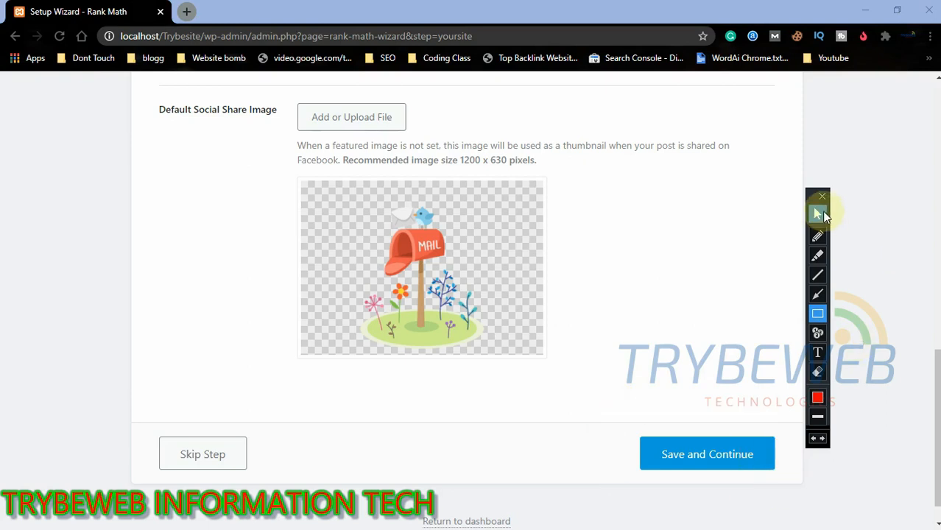
{"action": "left_click", "coordinate": [822, 214]}
Step: Save the site details and continue to the Analytics stage of the wizard
{"action": "left_click", "coordinate": [674, 454]}
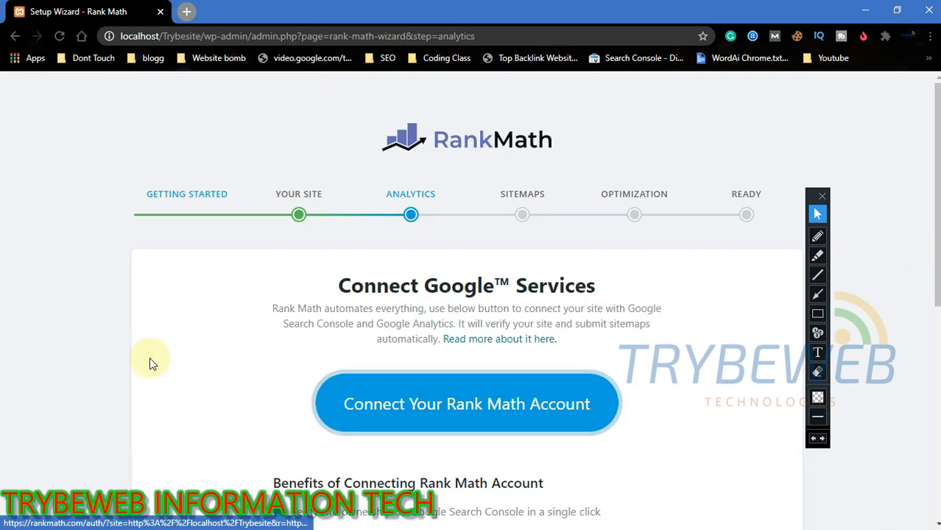
{"action": "left_click", "coordinate": [818, 315]}
{"action": "mouse_move", "coordinate": [262, 342]}
{"action": "left_mouse_down"}
{"action": "mouse_move", "coordinate": [562, 445]}
{"action": "mouse_move", "coordinate": [661, 455]}
{"action": "left_mouse_up"}
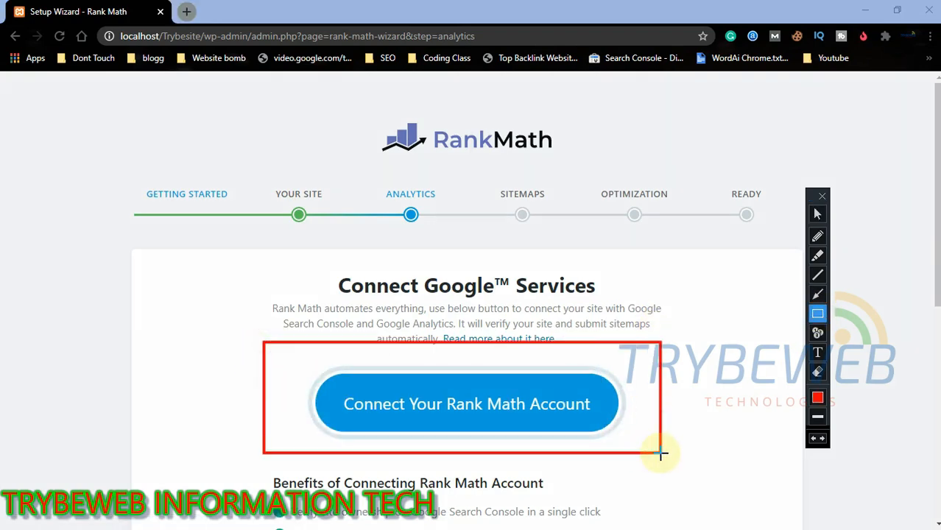
{"action": "key", "text": "ctrl+z"}
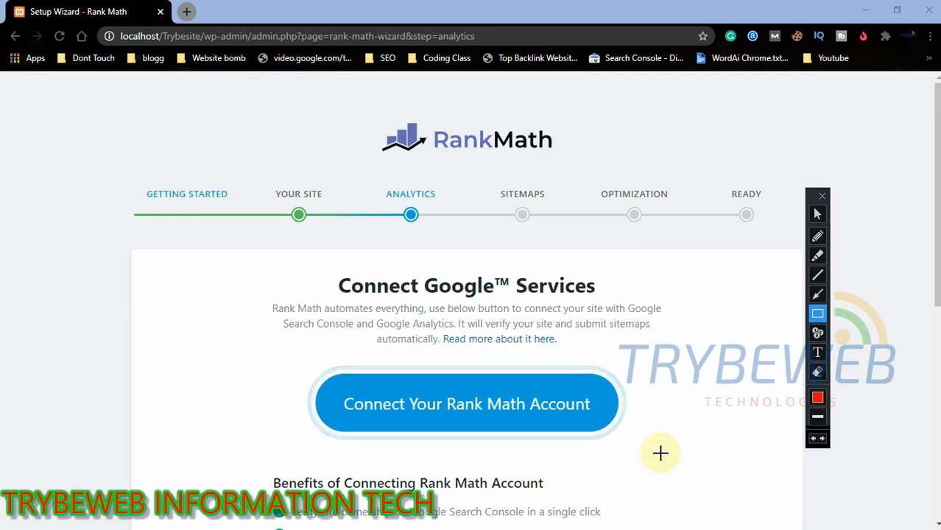
{"action": "left_click", "coordinate": [817, 214]}
Step: Begin connecting the Rank Math account and log in through Google with the first listed account
{"action": "left_click", "coordinate": [521, 404]}
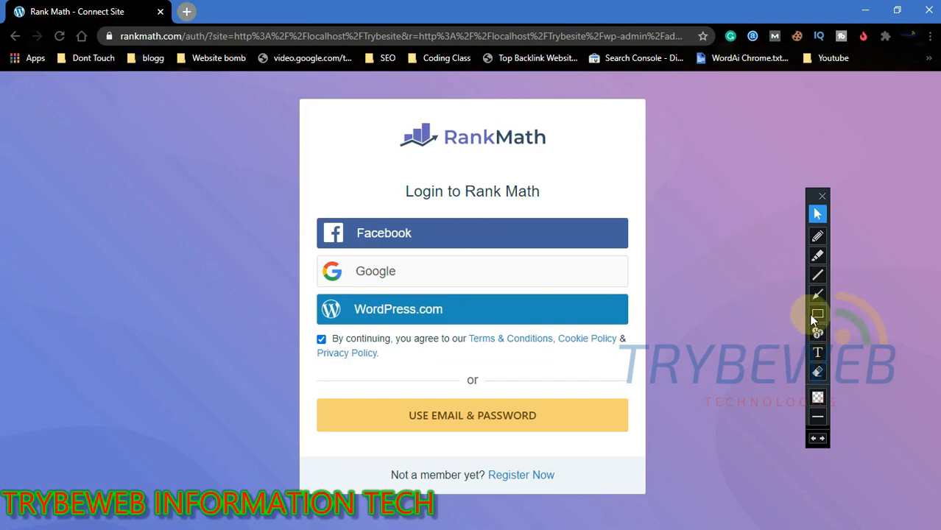
{"action": "left_click", "coordinate": [383, 280]}
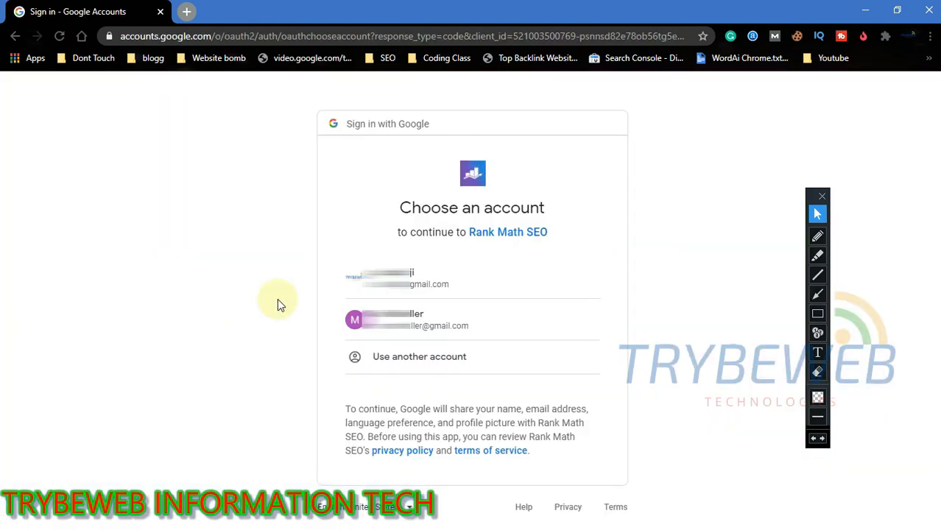
{"action": "left_click", "coordinate": [422, 283]}
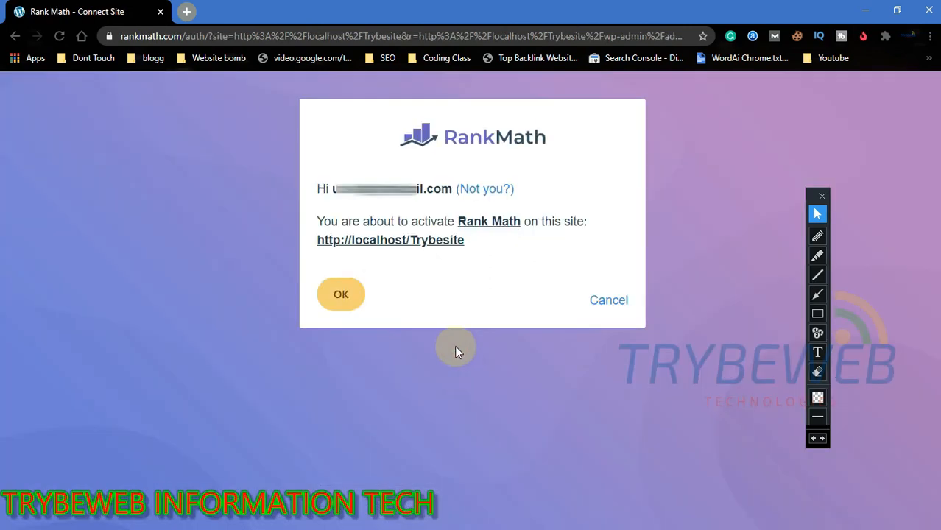
{"action": "left_click", "coordinate": [817, 313]}
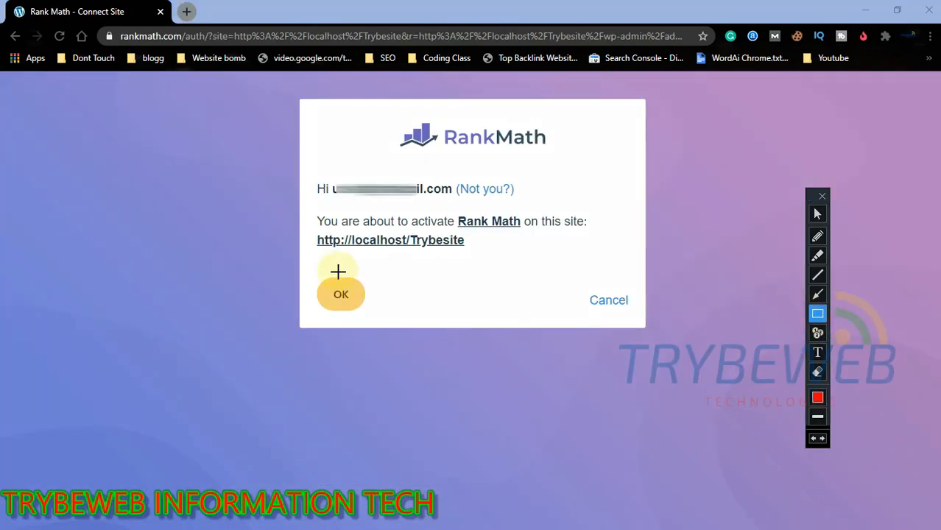
{"action": "mouse_move", "coordinate": [313, 267]}
{"action": "left_mouse_down"}
{"action": "mouse_move", "coordinate": [357, 317]}
{"action": "mouse_move", "coordinate": [385, 321]}
{"action": "left_mouse_up"}
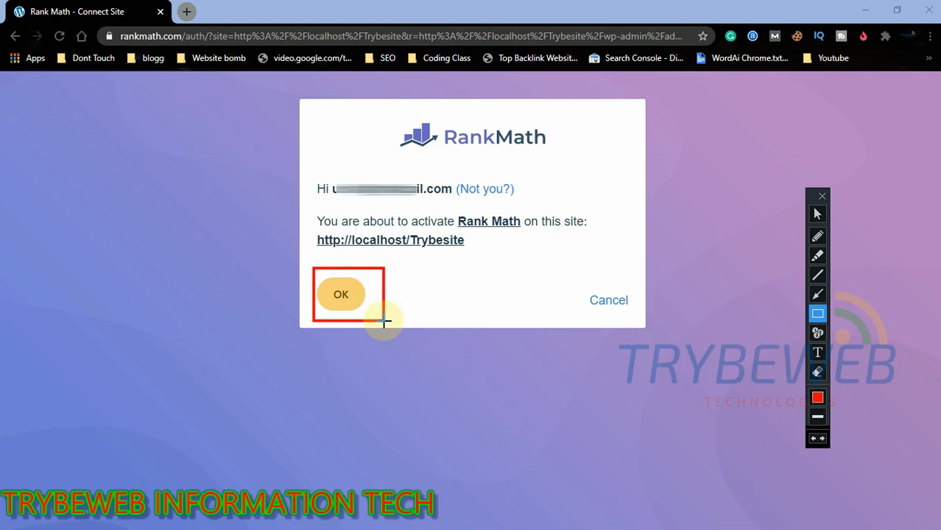
{"action": "key", "text": "ctrl+z"}
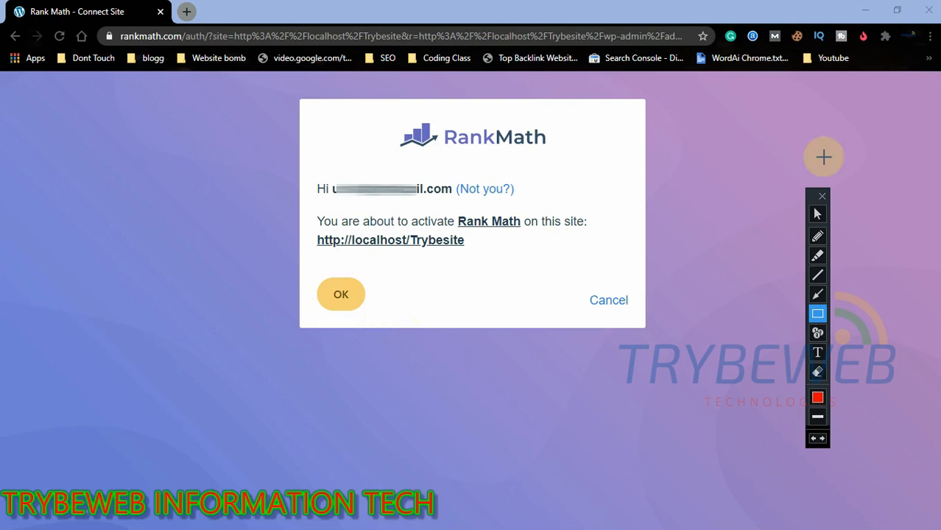
Step: Approve activating Rank Math on the local Trybesite website
{"action": "left_click", "coordinate": [825, 219]}
{"action": "left_click", "coordinate": [336, 297]}
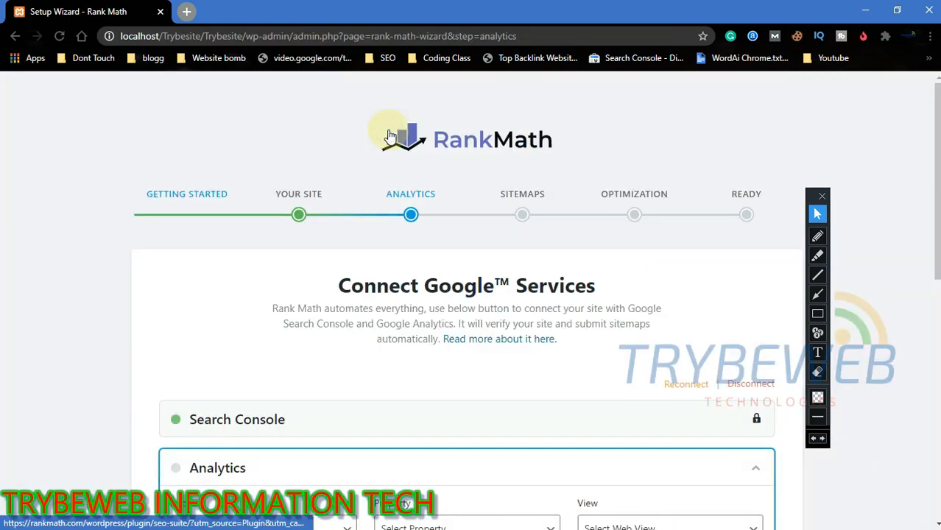
Step: Set Analytics to the TRYBEWEB account, Trybelife property and All Web Site Data view, keeping the country as Worldwide
{"action": "scroll", "coordinate": [467, 295], "scroll_direction": "down", "scroll_amount": 3}
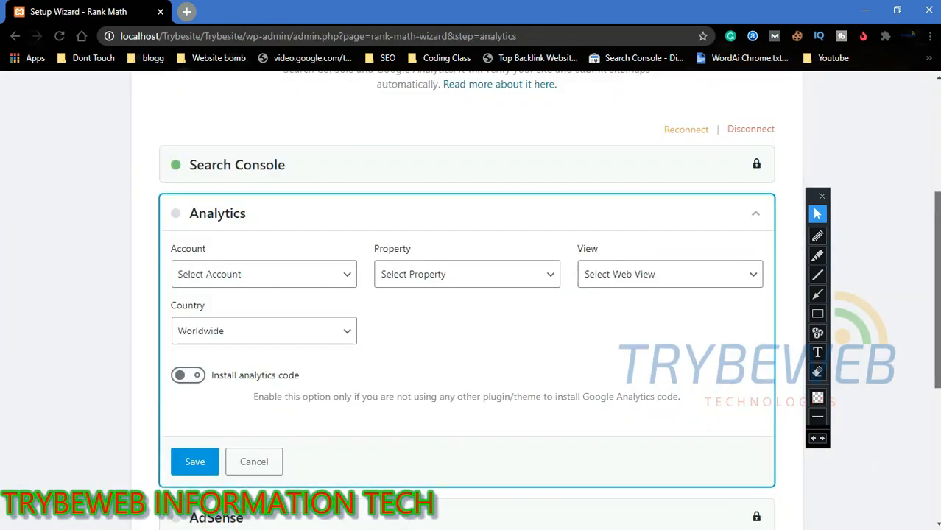
{"action": "left_click", "coordinate": [259, 247]}
{"action": "left_click", "coordinate": [205, 291]}
{"action": "left_click", "coordinate": [416, 248]}
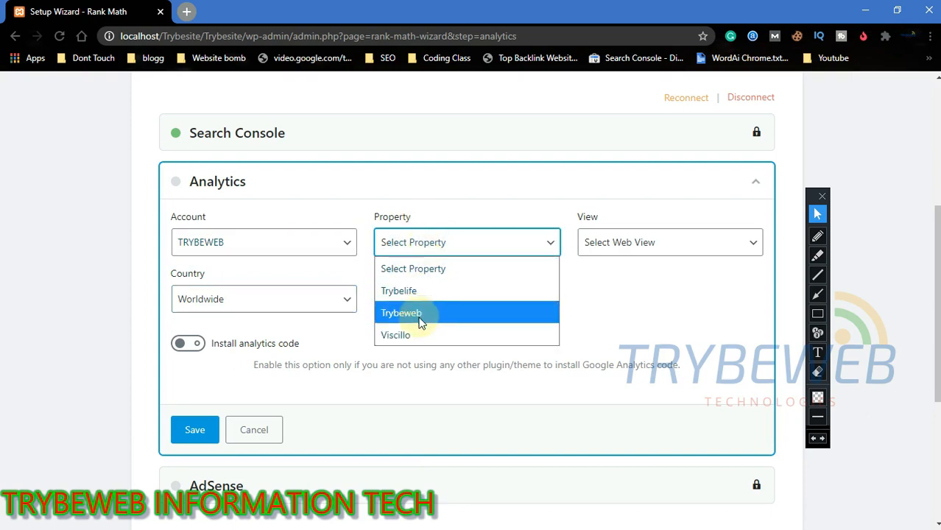
{"action": "left_click", "coordinate": [425, 292]}
{"action": "left_click", "coordinate": [631, 248]}
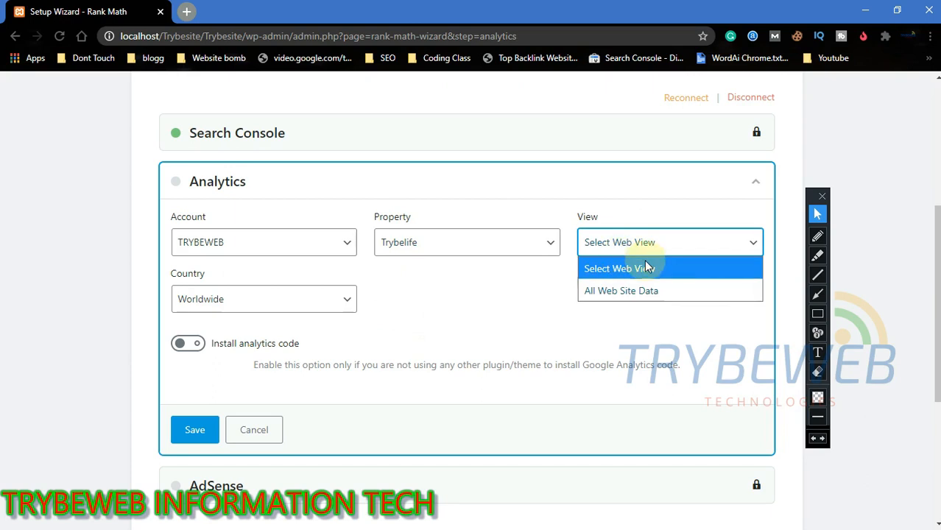
{"action": "left_click", "coordinate": [630, 292]}
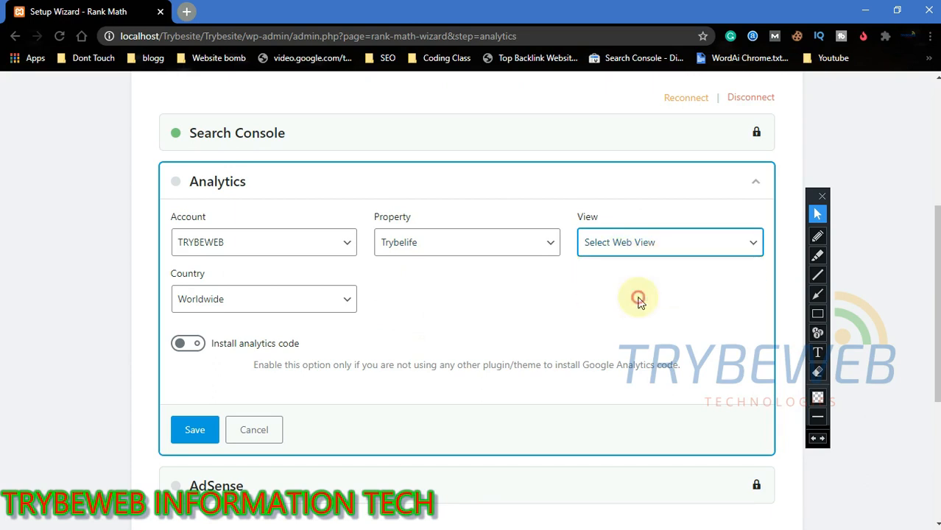
{"action": "left_click", "coordinate": [267, 310]}
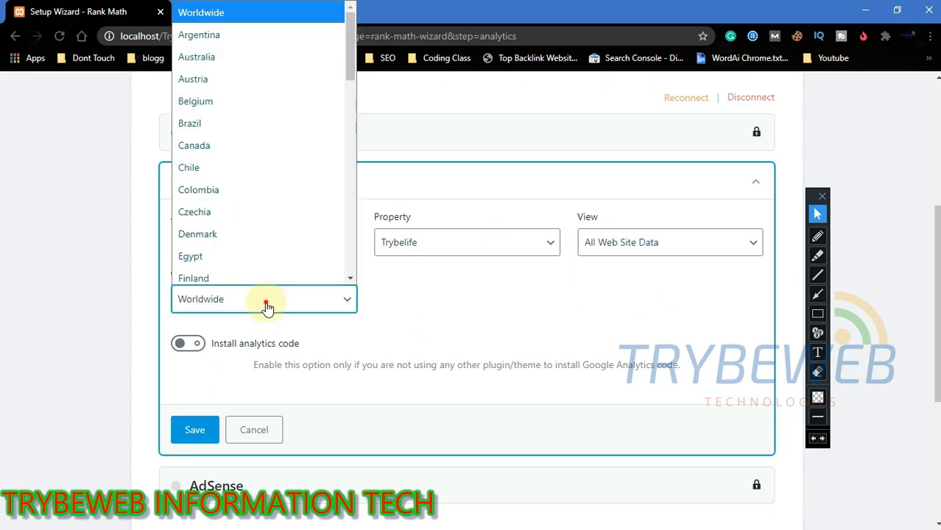
{"action": "left_click", "coordinate": [268, 309]}
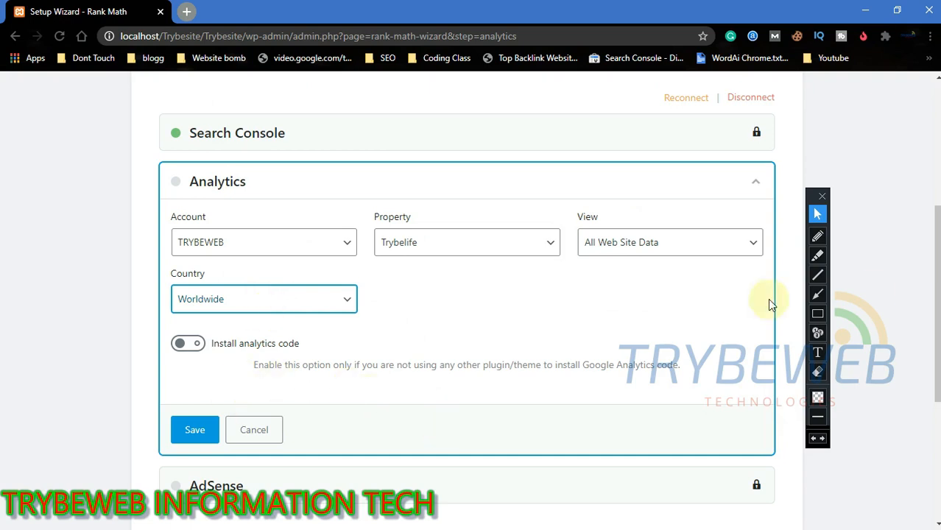
Step: Save the Analytics connection settings and continue to the Sitemaps stage of the wizard
{"action": "left_click_drag", "start_coordinate": [938, 313], "coordinate": [939, 371]}
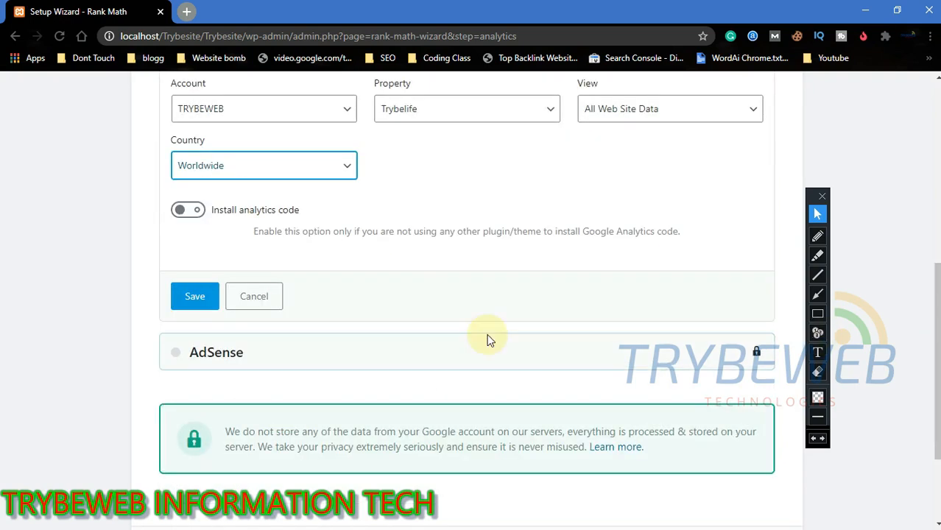
{"action": "left_click", "coordinate": [195, 301]}
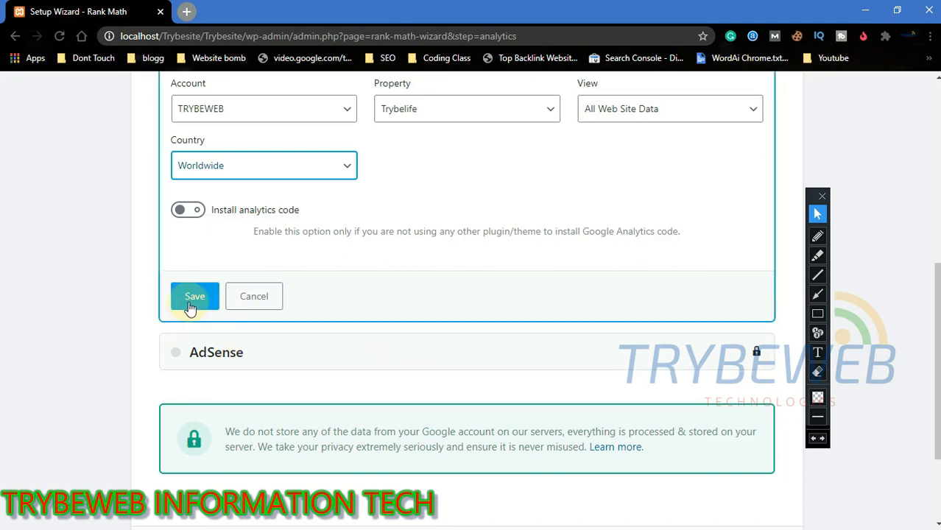
{"action": "left_click", "coordinate": [195, 302]}
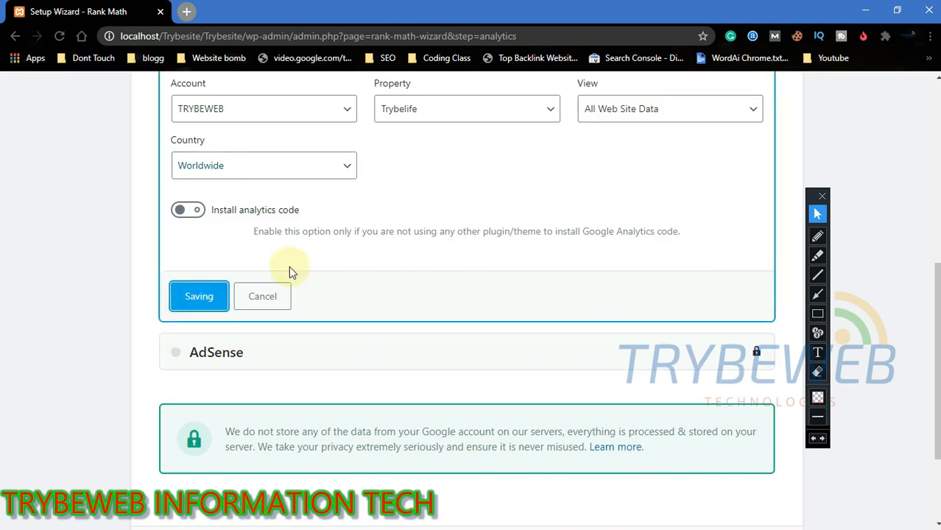
{"action": "scroll", "coordinate": [466, 295], "scroll_direction": "down", "scroll_amount": 2}
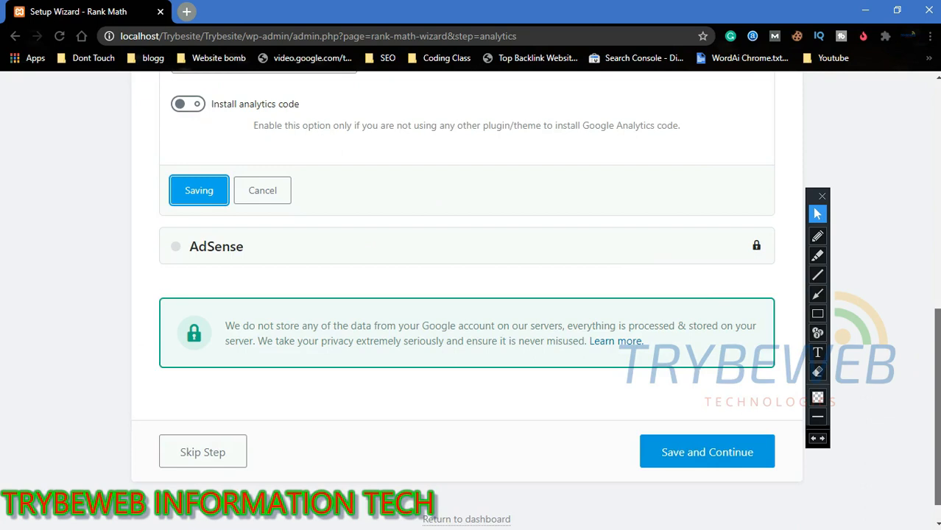
{"action": "scroll", "coordinate": [467, 295], "scroll_direction": "up", "scroll_amount": 4}
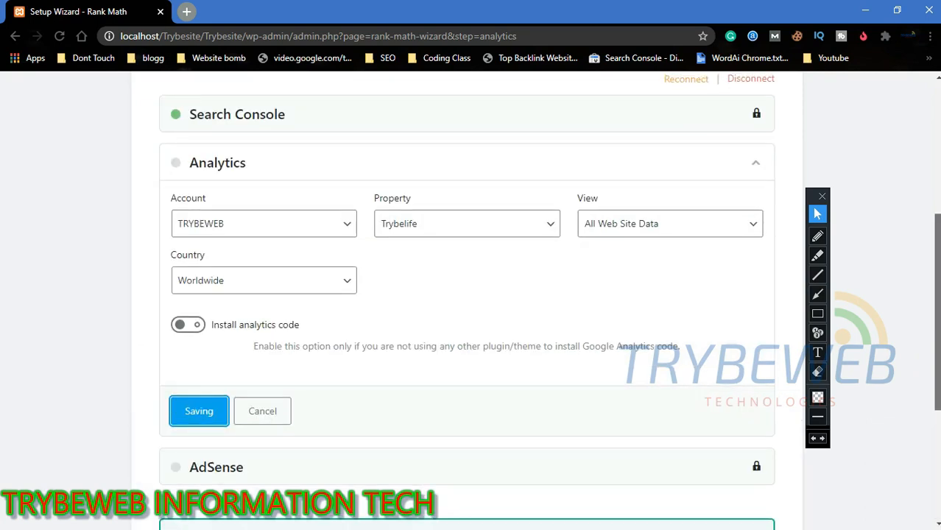
{"action": "scroll", "coordinate": [467, 295], "scroll_direction": "down", "scroll_amount": 1}
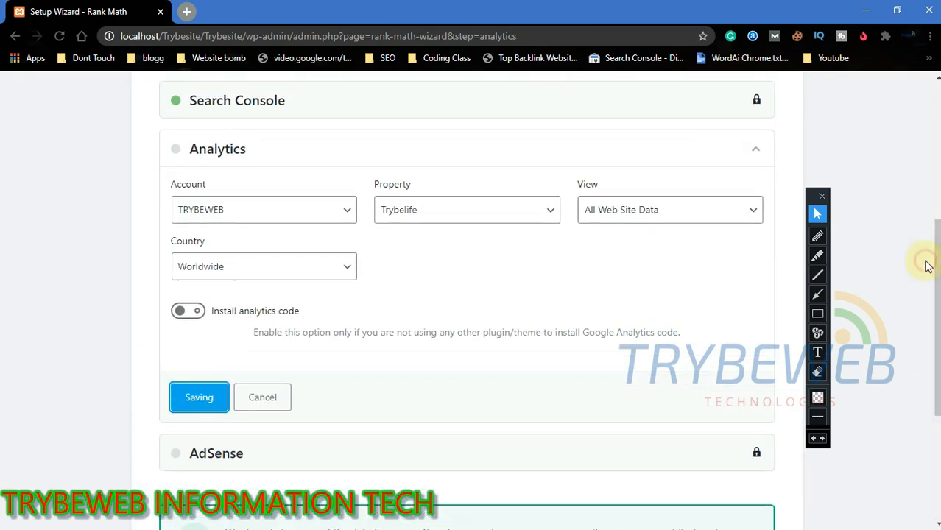
{"action": "left_click_drag", "start_coordinate": [934, 263], "coordinate": [937, 439]}
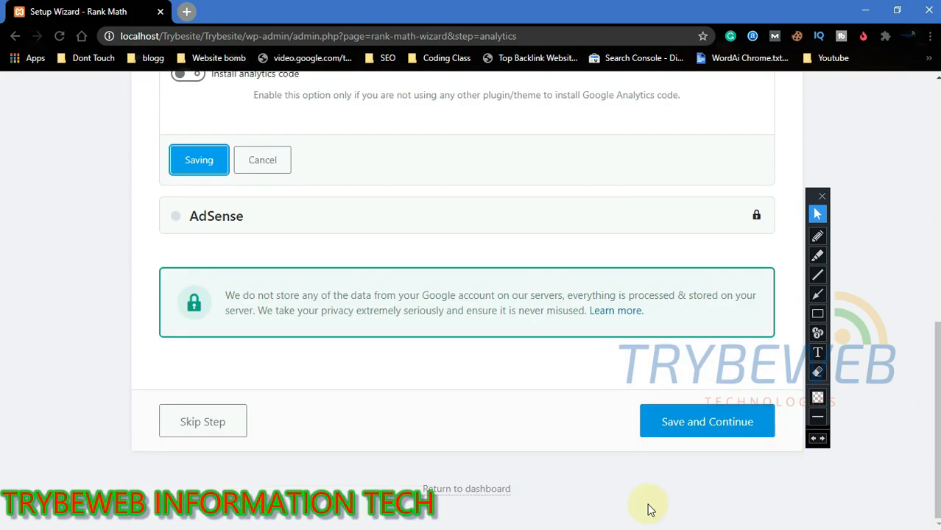
{"action": "scroll", "coordinate": [662, 428], "scroll_direction": "up", "scroll_amount": 4}
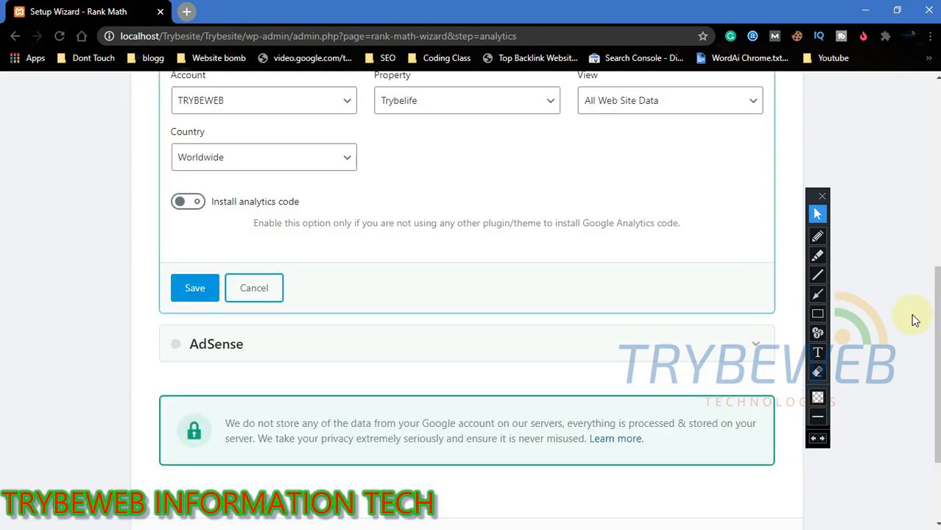
{"action": "scroll", "coordinate": [446, 295], "scroll_direction": "down", "scroll_amount": 3}
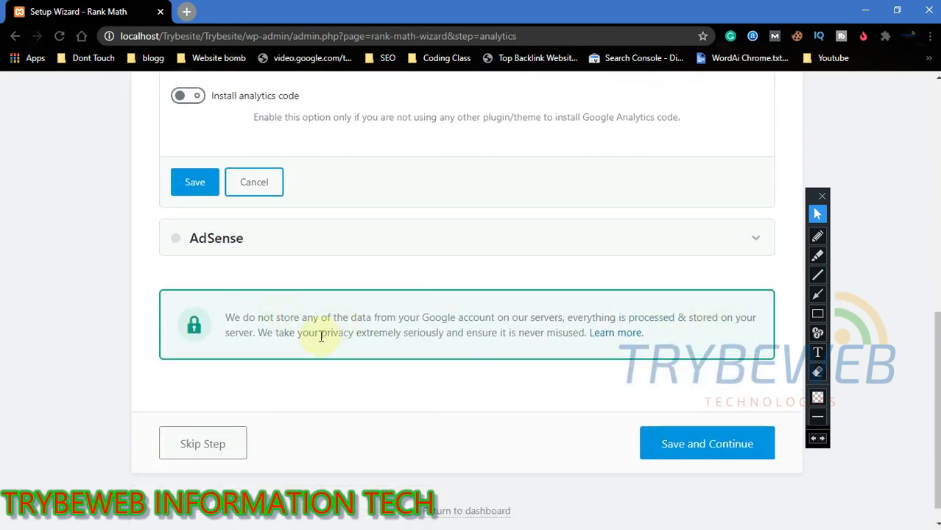
{"action": "scroll", "coordinate": [414, 329], "scroll_direction": "down", "scroll_amount": 1}
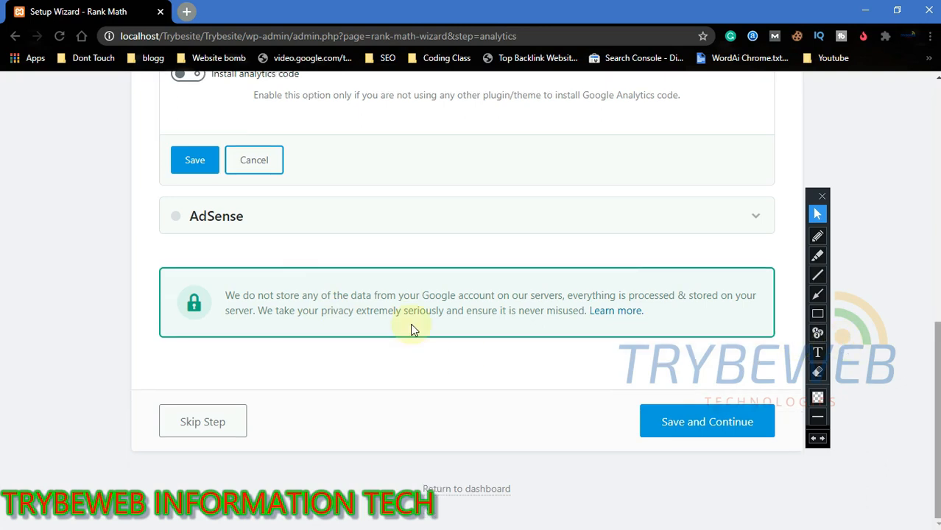
{"action": "left_click", "coordinate": [672, 420]}
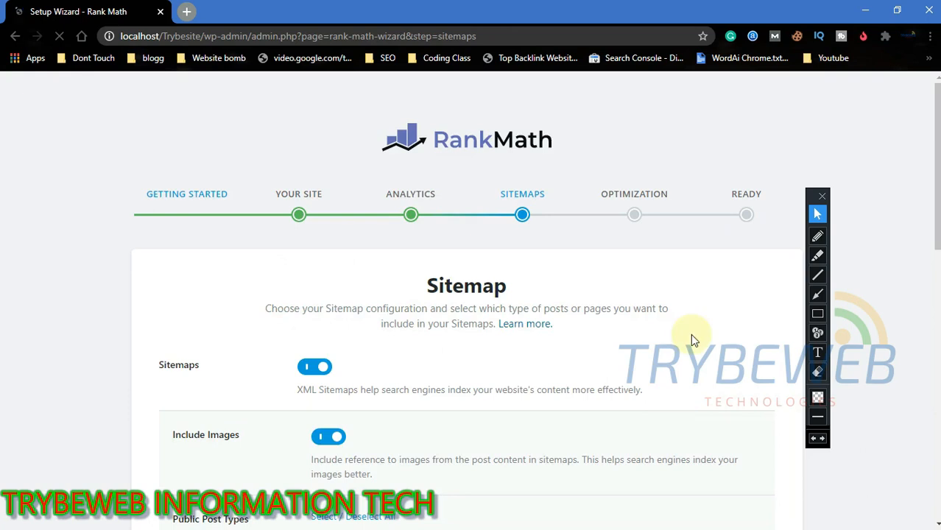
Step: Exclude Cloud Templates from the sitemap's public post types, keeping Posts and Pages included
{"action": "scroll", "coordinate": [937, 243], "scroll_direction": "down", "scroll_amount": 2}
{"action": "scroll", "coordinate": [938, 237], "scroll_direction": "down", "scroll_amount": 1}
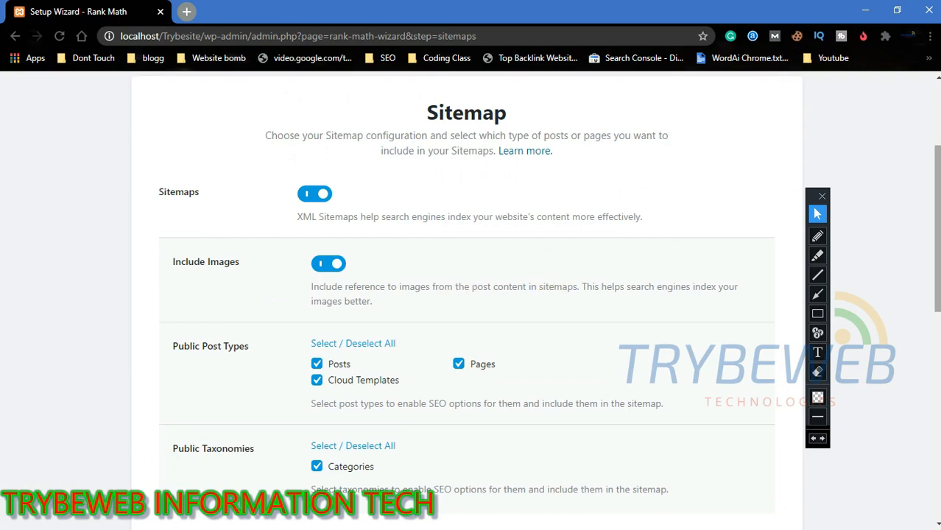
{"action": "scroll", "coordinate": [936, 294], "scroll_direction": "down", "scroll_amount": 2}
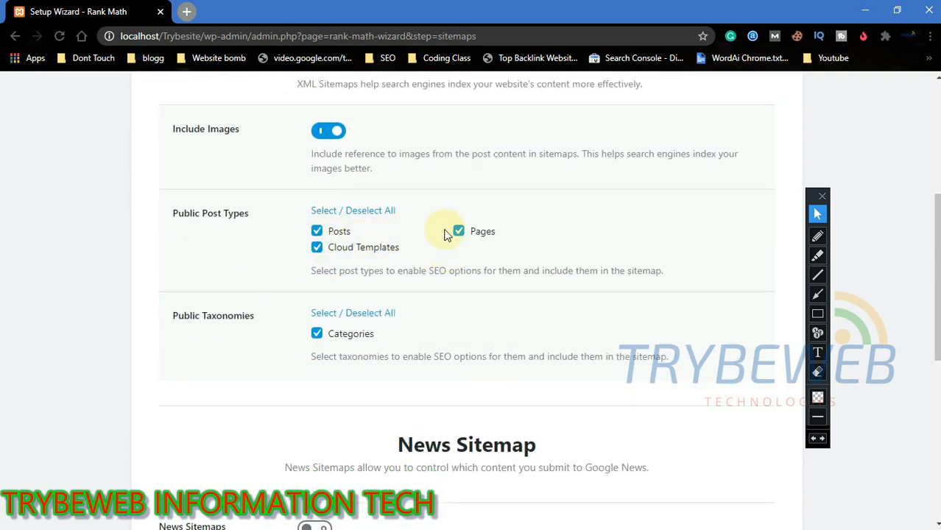
{"action": "left_click", "coordinate": [317, 254]}
{"action": "scroll", "coordinate": [294, 252], "scroll_direction": "down", "scroll_amount": 2}
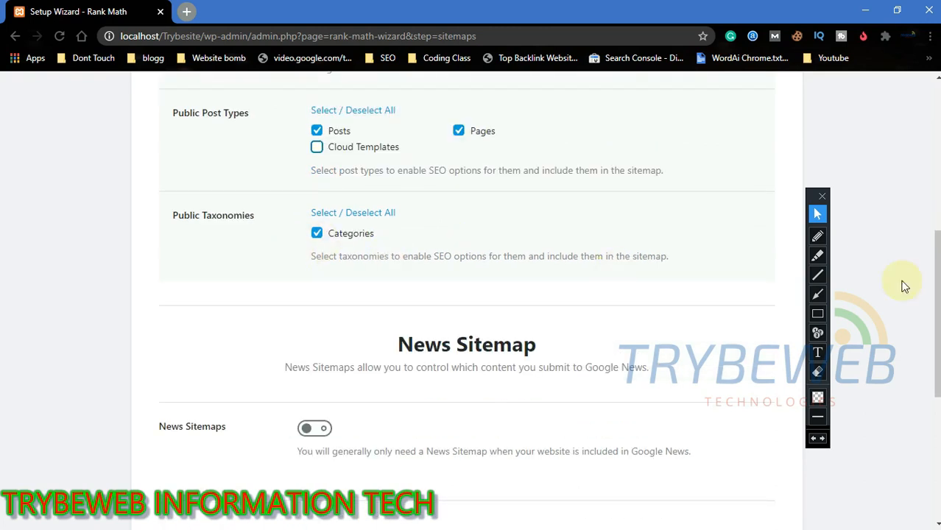
{"action": "left_click_drag", "start_coordinate": [937, 261], "coordinate": [937, 318]}
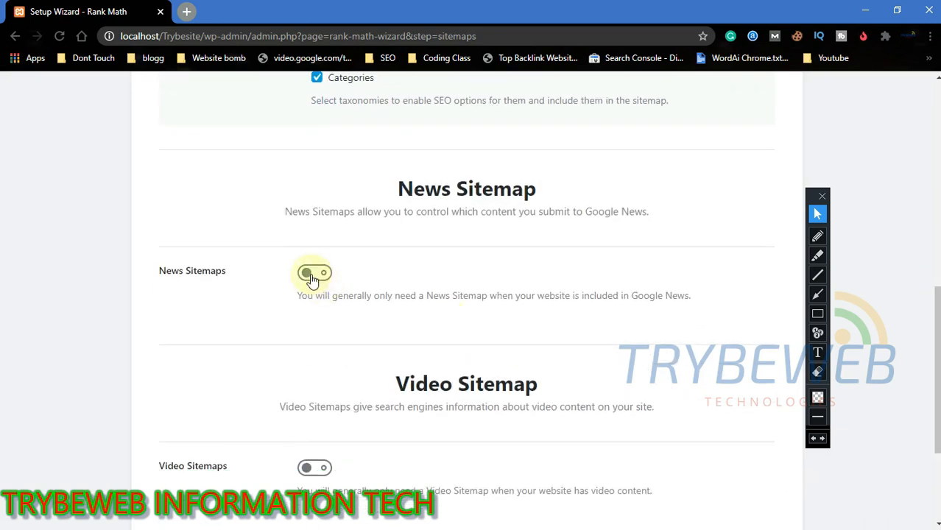
{"action": "left_click", "coordinate": [313, 278]}
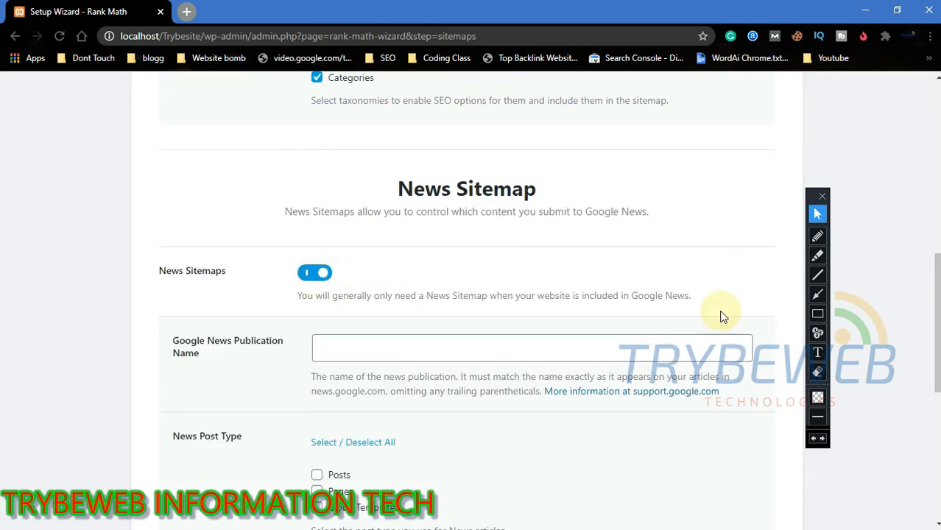
{"action": "left_click_drag", "start_coordinate": [937, 294], "coordinate": [937, 313]}
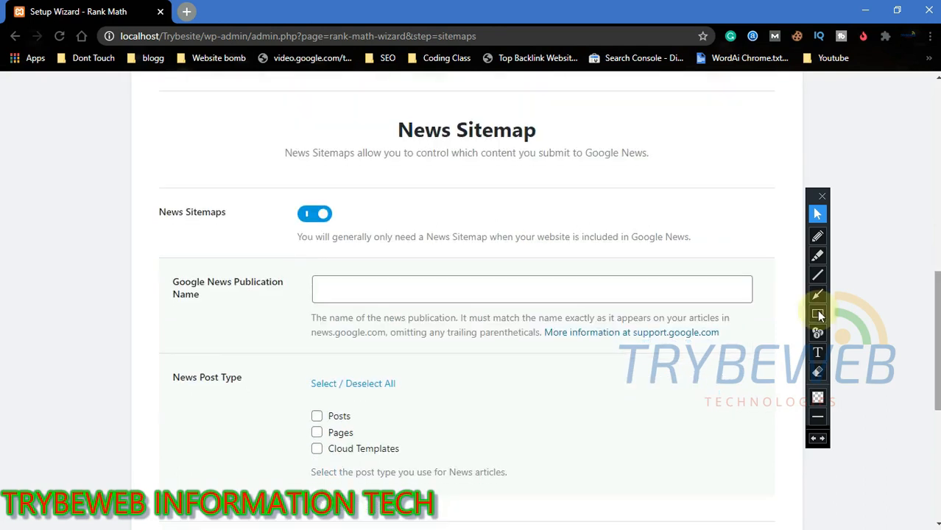
{"action": "left_click", "coordinate": [388, 290]}
{"action": "type", "text": "sajk"}
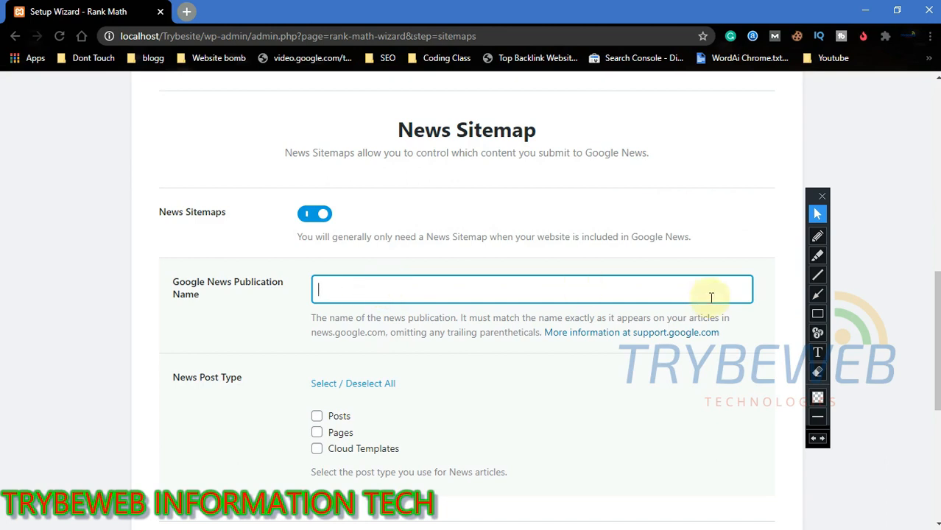
{"action": "left_click_drag", "start_coordinate": [935, 320], "coordinate": [936, 360]}
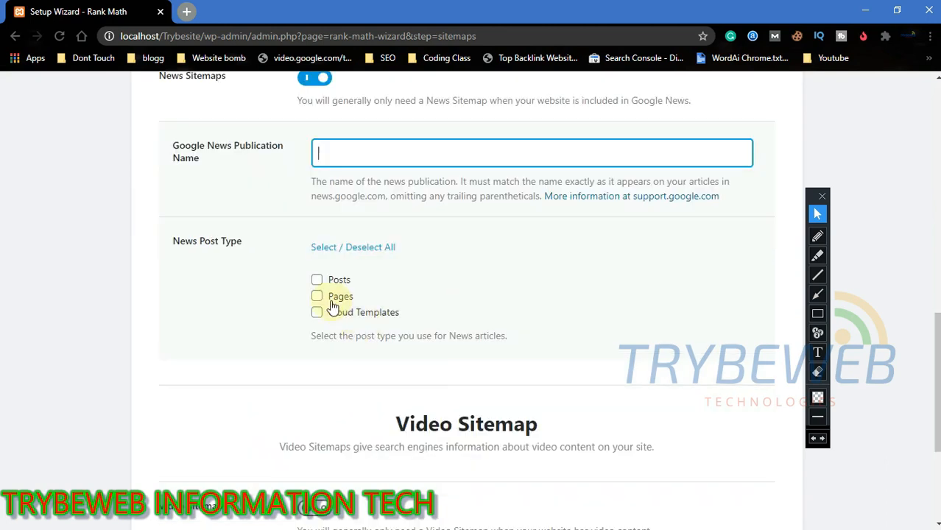
{"action": "left_click", "coordinate": [317, 281]}
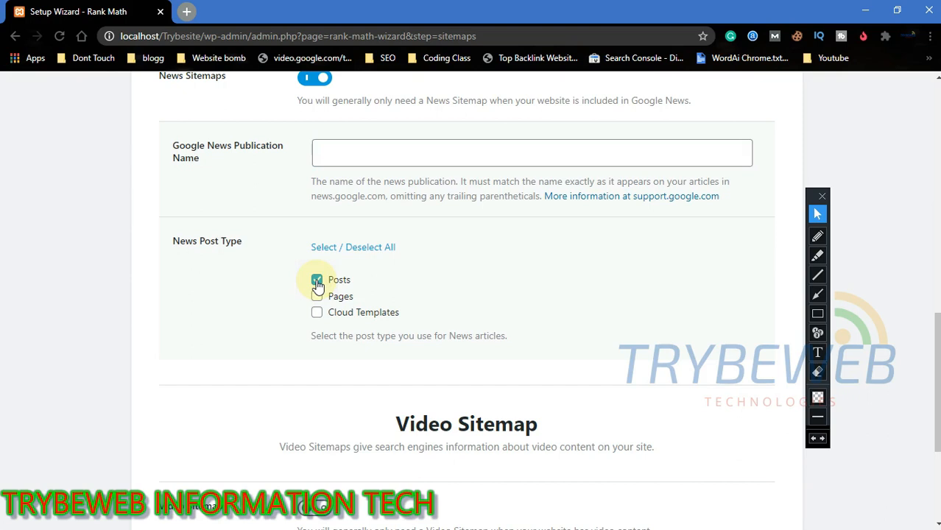
{"action": "scroll", "coordinate": [930, 353], "scroll_direction": "down", "scroll_amount": 1}
{"action": "scroll", "coordinate": [929, 346], "scroll_direction": "up", "scroll_amount": 3}
{"action": "left_click", "coordinate": [315, 189]}
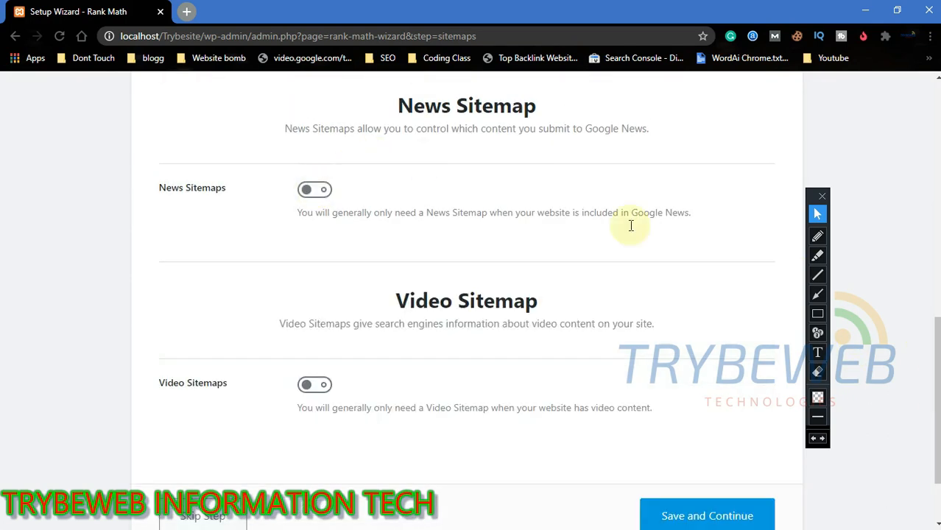
Step: Enable Video Sitemaps for Posts only, excluding Pages and Cloud Templates from the video post types
{"action": "scroll", "coordinate": [935, 397], "scroll_direction": "down", "scroll_amount": 2}
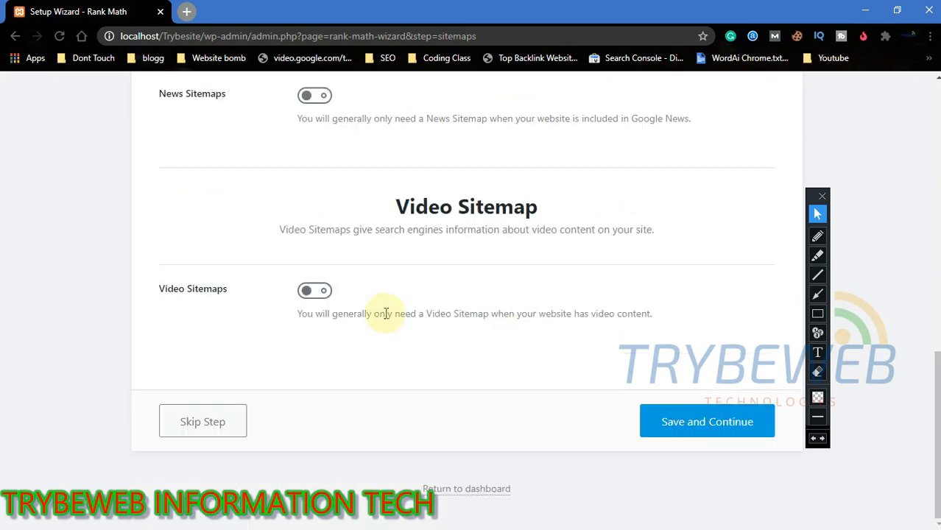
{"action": "left_click", "coordinate": [315, 301]}
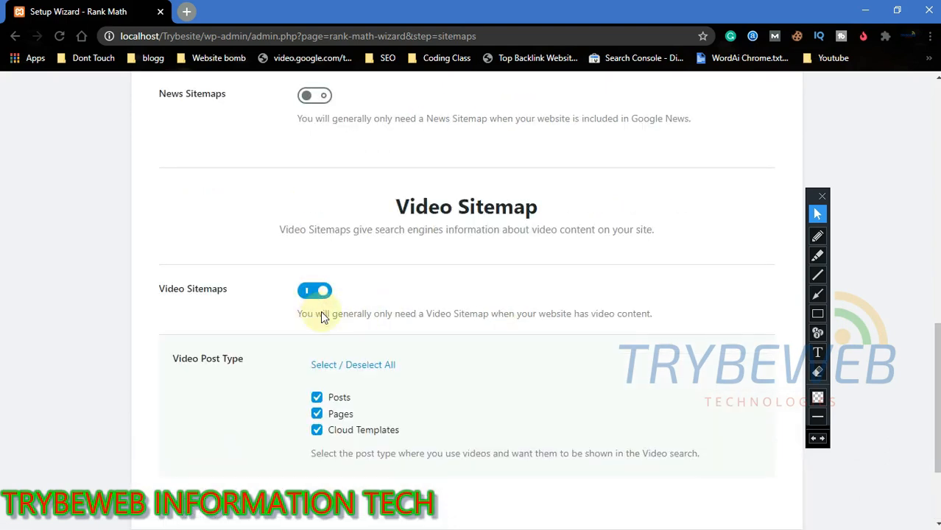
{"action": "left_click", "coordinate": [317, 430]}
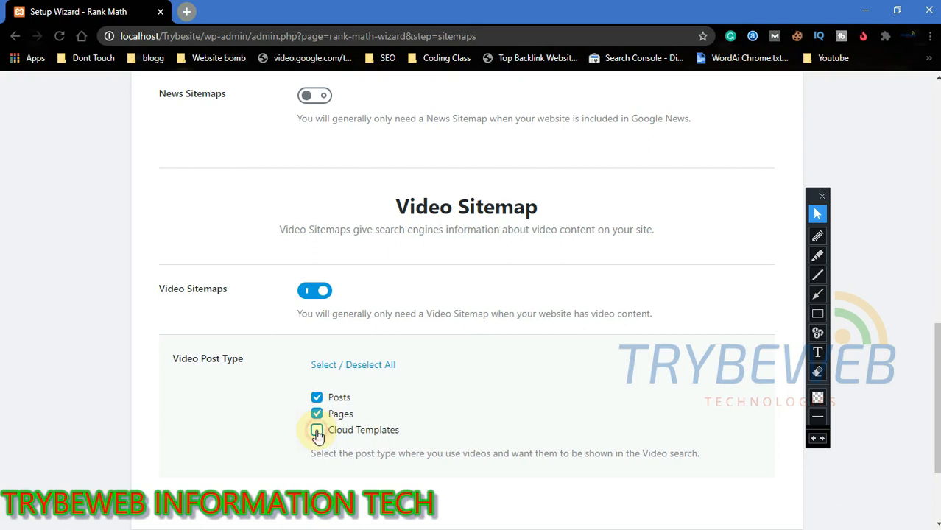
{"action": "left_click", "coordinate": [317, 414]}
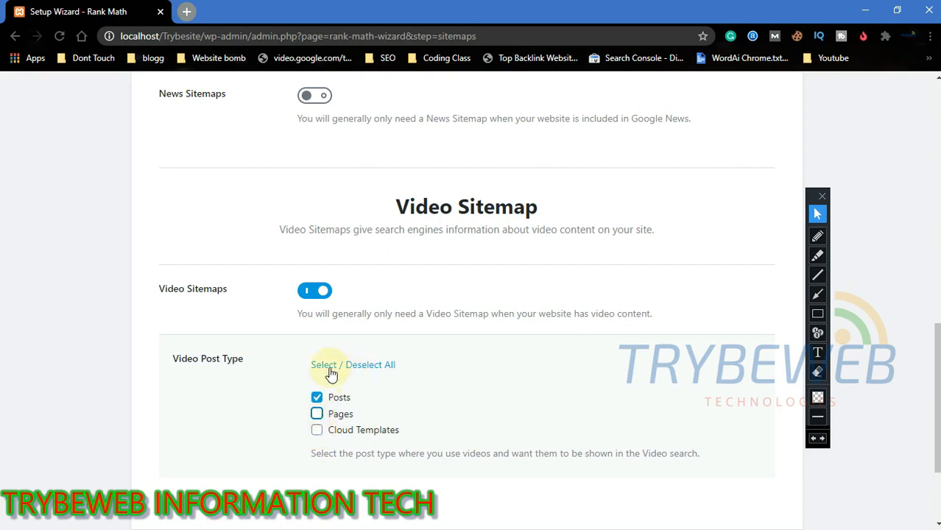
Step: Save the sitemap settings and continue to the SEO Tweaks in the Optimization stage
{"action": "left_click_drag", "start_coordinate": [936, 471], "coordinate": [937, 524]}
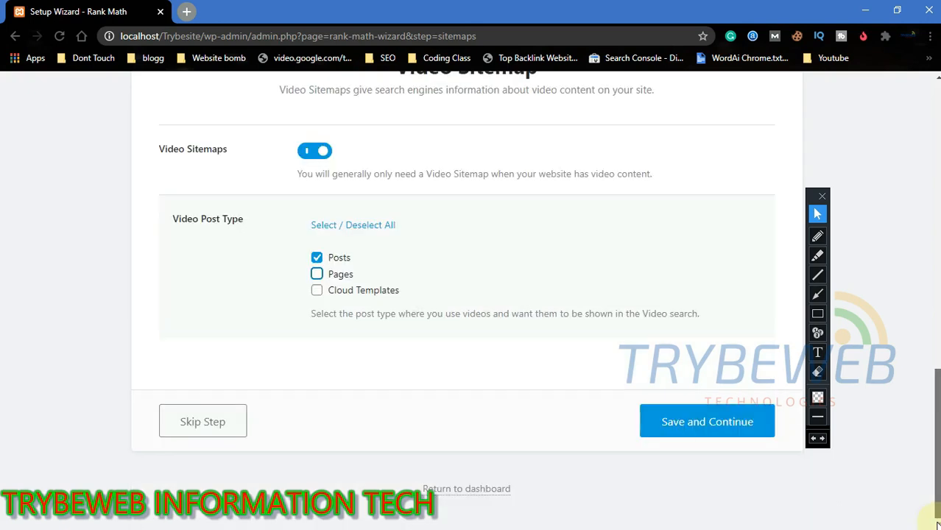
{"action": "left_click", "coordinate": [703, 425]}
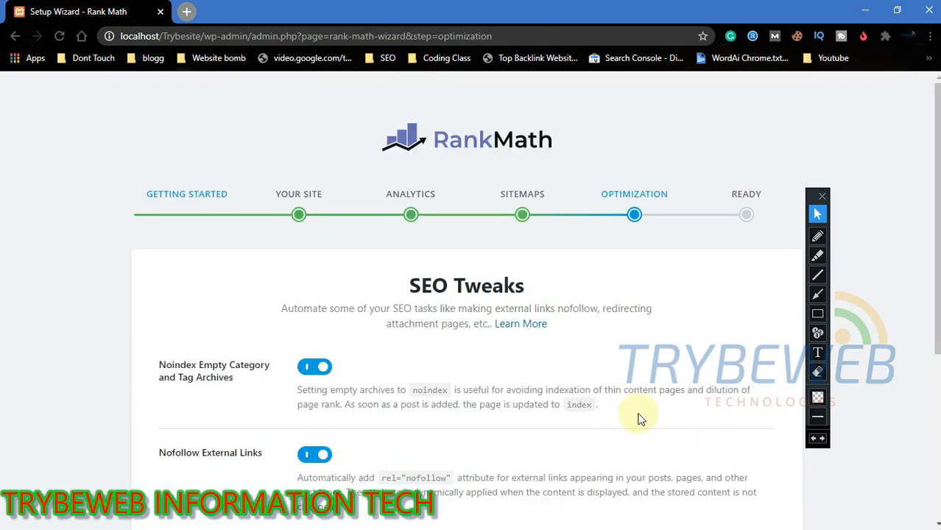
{"action": "left_click_drag", "start_coordinate": [936, 285], "coordinate": [935, 382]}
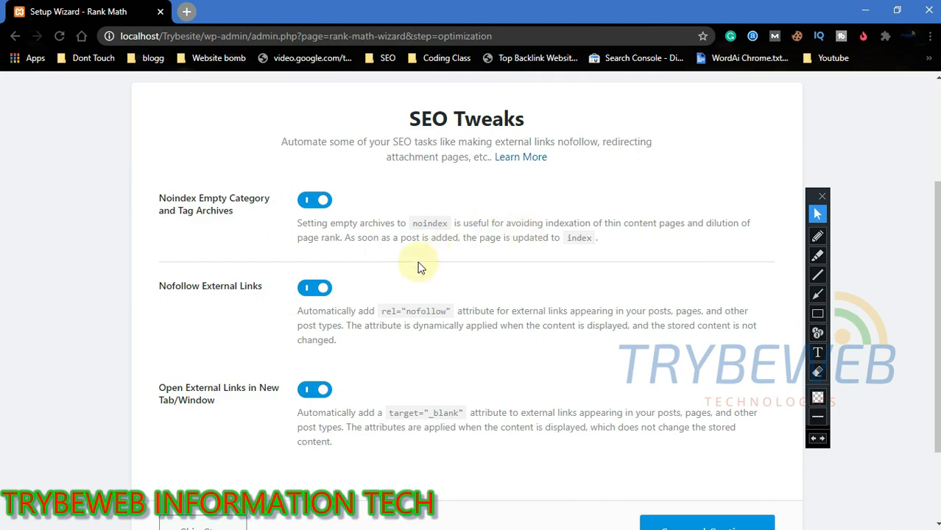
Step: Mark the Noindex Empty Category, Nofollow External Links and Open External Links options with temporary red arrows
{"action": "left_click", "coordinate": [817, 293]}
{"action": "mouse_move", "coordinate": [39, 319]}
{"action": "left_mouse_down"}
{"action": "mouse_move", "coordinate": [273, 258]}
{"action": "mouse_move", "coordinate": [284, 204]}
{"action": "mouse_move", "coordinate": [291, 209]}
{"action": "left_mouse_up"}
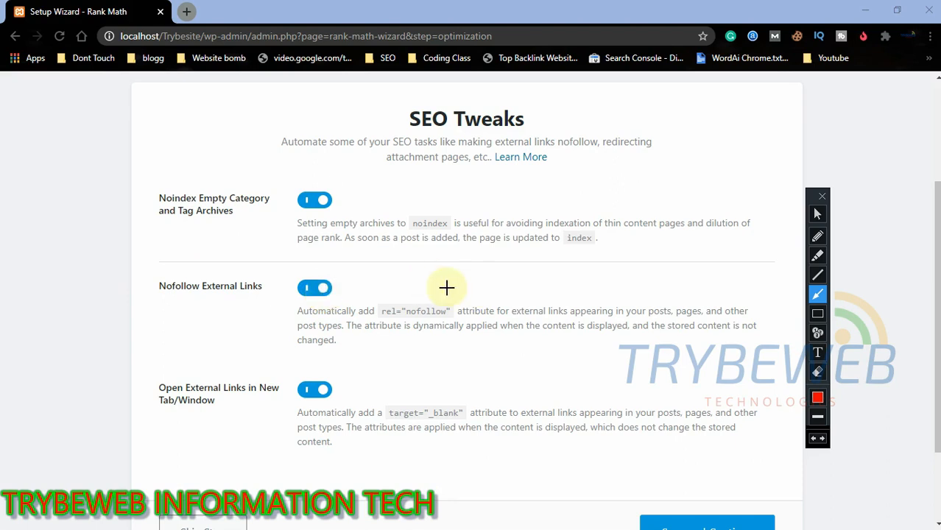
{"action": "left_click_drag", "start_coordinate": [37, 394], "coordinate": [169, 296]}
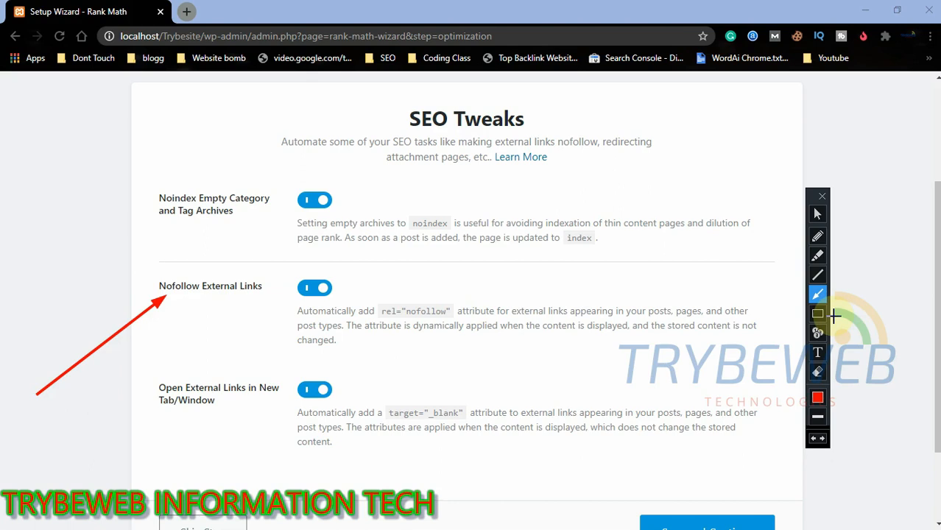
{"action": "key", "text": "ctrl+z"}
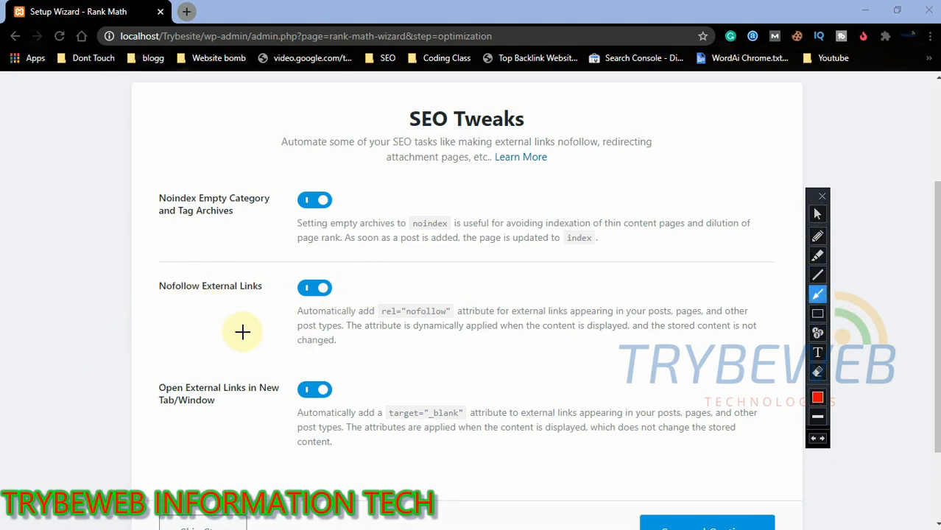
{"action": "left_click_drag", "start_coordinate": [20, 489], "coordinate": [166, 410]}
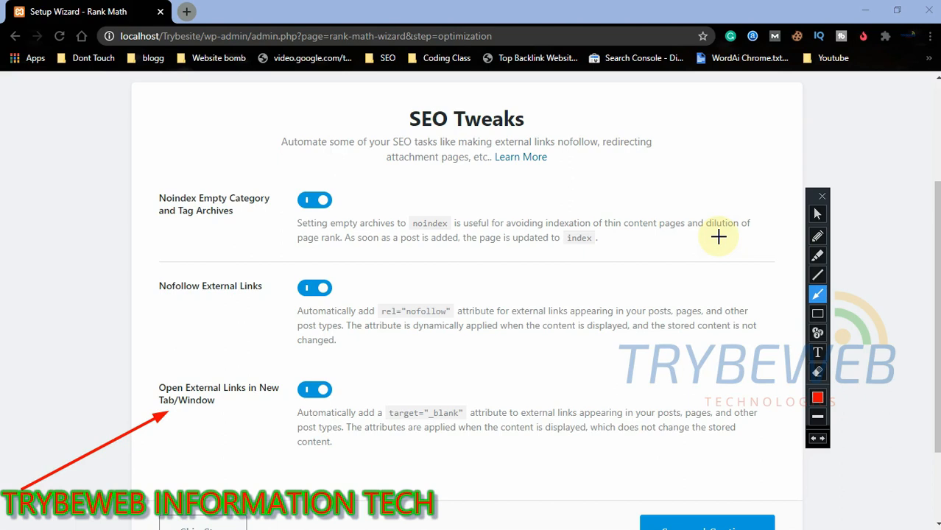
Step: Save the SEO Tweaks settings and proceed from the Ready stage to the advanced options setup
{"action": "scroll", "coordinate": [719, 235], "scroll_direction": "down", "scroll_amount": 3}
{"action": "left_click", "coordinate": [685, 424]}
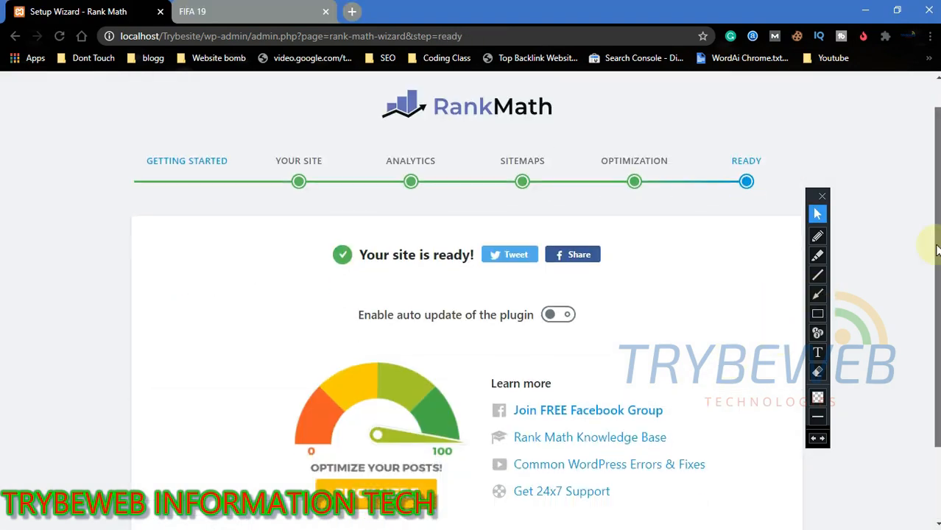
{"action": "left_click_drag", "start_coordinate": [937, 250], "coordinate": [929, 328]}
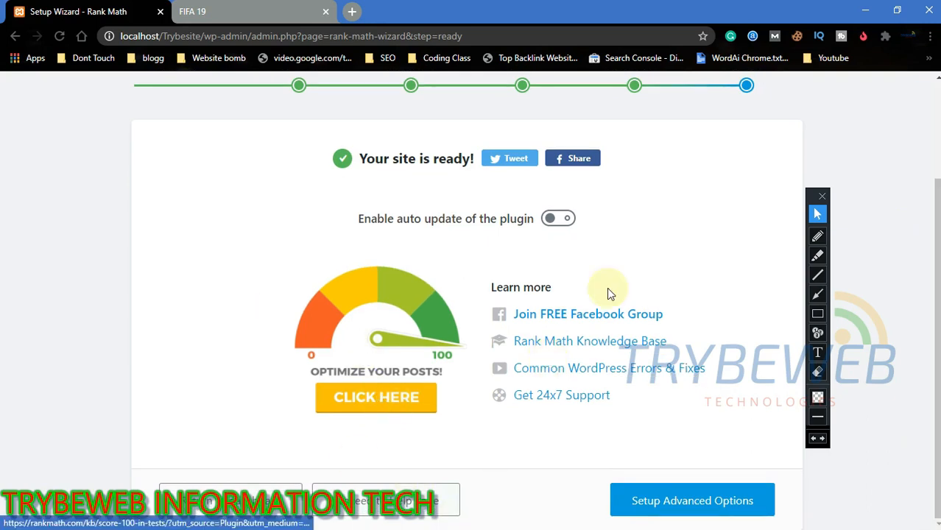
{"action": "left_click", "coordinate": [817, 315]}
{"action": "left_click_drag", "start_coordinate": [594, 469], "coordinate": [793, 524]}
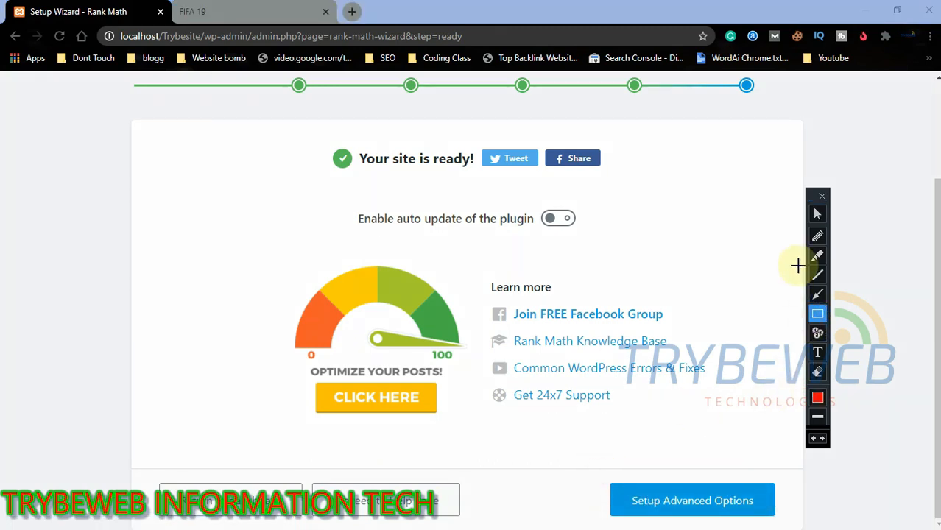
{"action": "left_click", "coordinate": [817, 213]}
{"action": "left_click", "coordinate": [708, 498]}
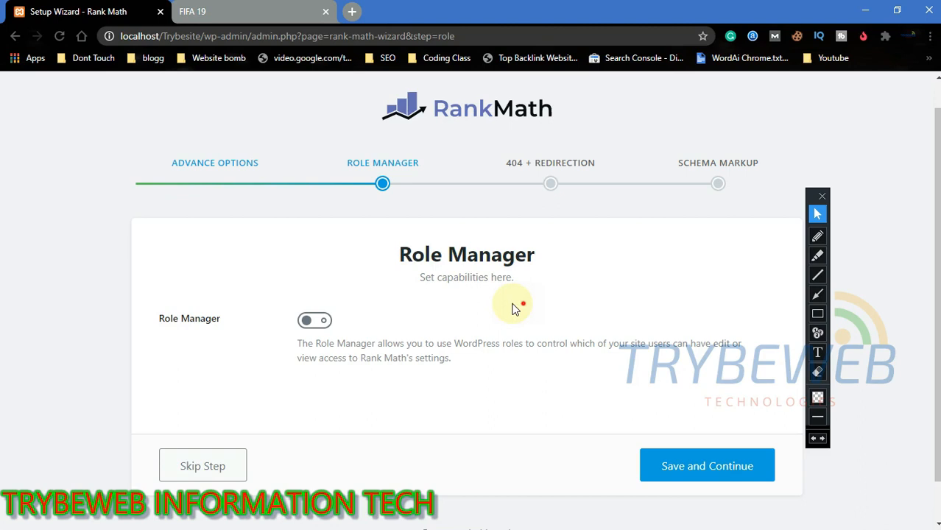
Step: Turn on the Role Manager to review the capabilities of each user role, and switch it back off
{"action": "left_click", "coordinate": [309, 322]}
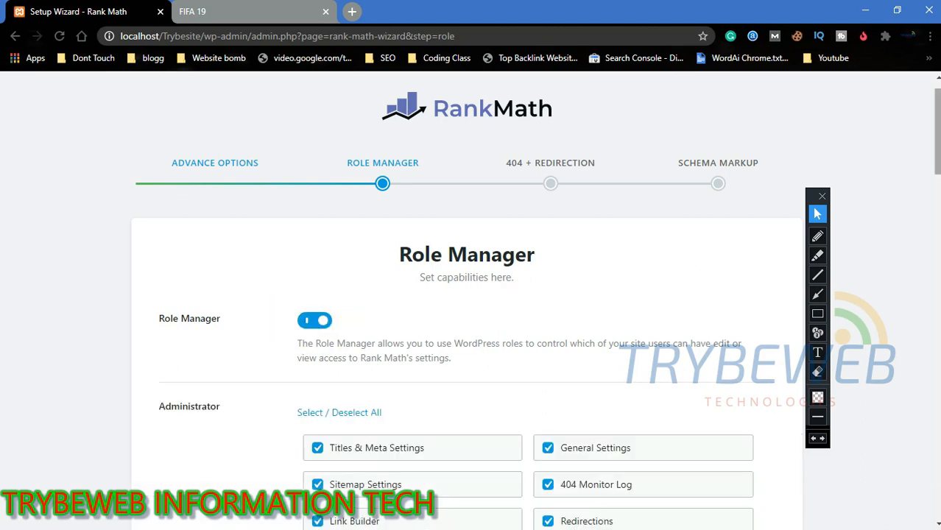
{"action": "scroll", "coordinate": [454, 245], "scroll_direction": "down", "scroll_amount": 3}
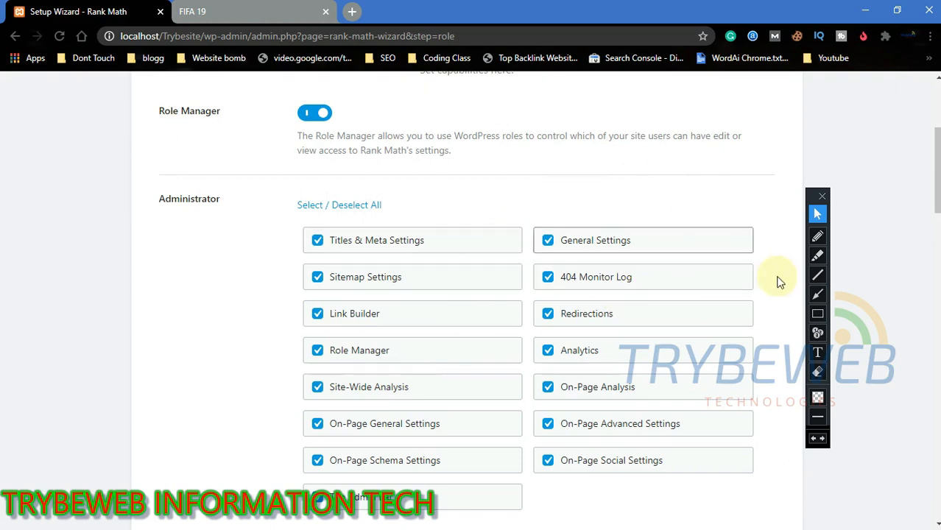
{"action": "scroll", "coordinate": [936, 169], "scroll_direction": "down", "scroll_amount": 2}
{"action": "scroll", "coordinate": [937, 169], "scroll_direction": "down", "scroll_amount": 3}
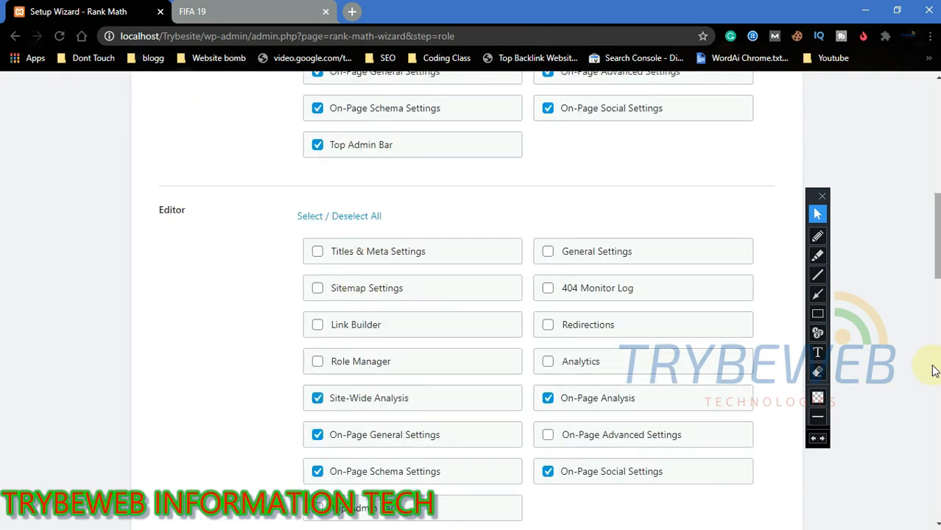
{"action": "scroll", "coordinate": [932, 380], "scroll_direction": "down", "scroll_amount": 6}
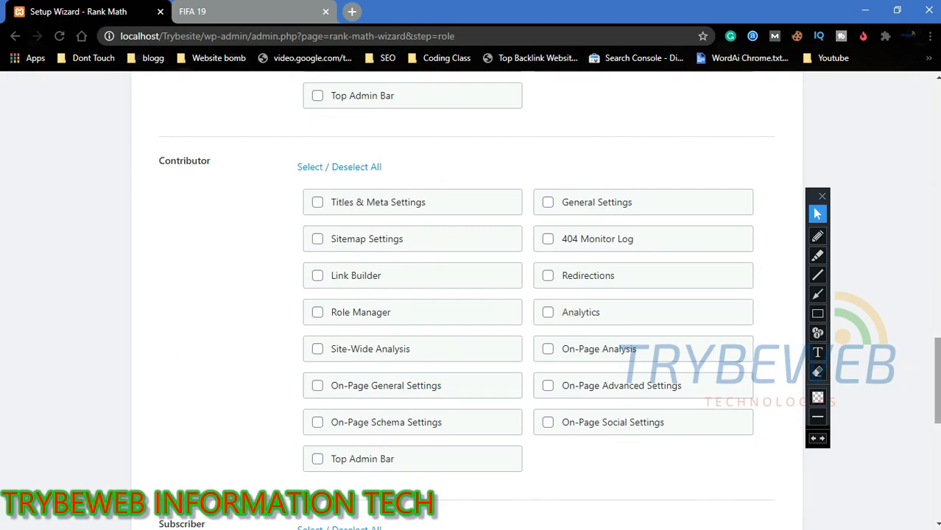
{"action": "scroll", "coordinate": [918, 393], "scroll_direction": "down", "scroll_amount": 7}
{"action": "scroll", "coordinate": [571, 373], "scroll_direction": "up", "scroll_amount": 11}
{"action": "scroll", "coordinate": [391, 217], "scroll_direction": "up", "scroll_amount": 10}
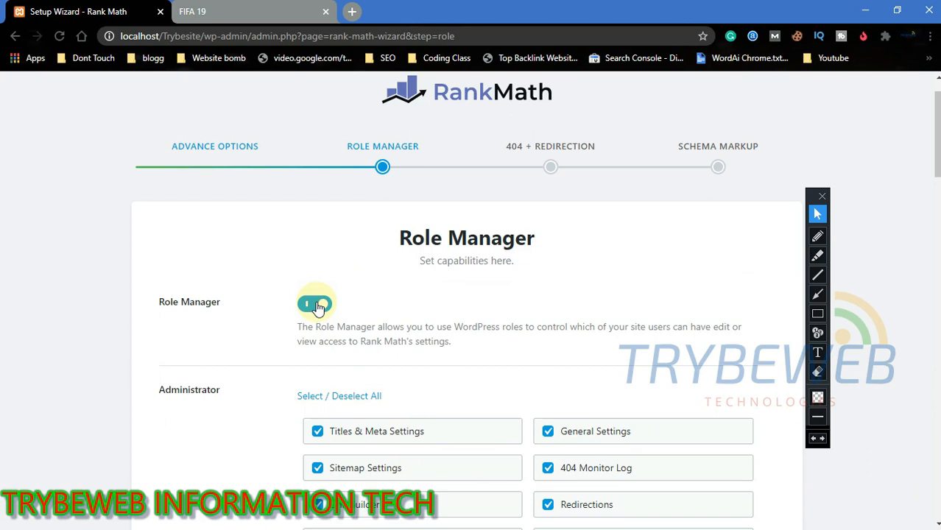
{"action": "left_click", "coordinate": [318, 308]}
Step: Save the Role Manager stage and enable the 404 Monitor in the 404 + Redirection stage
{"action": "left_click", "coordinate": [659, 454]}
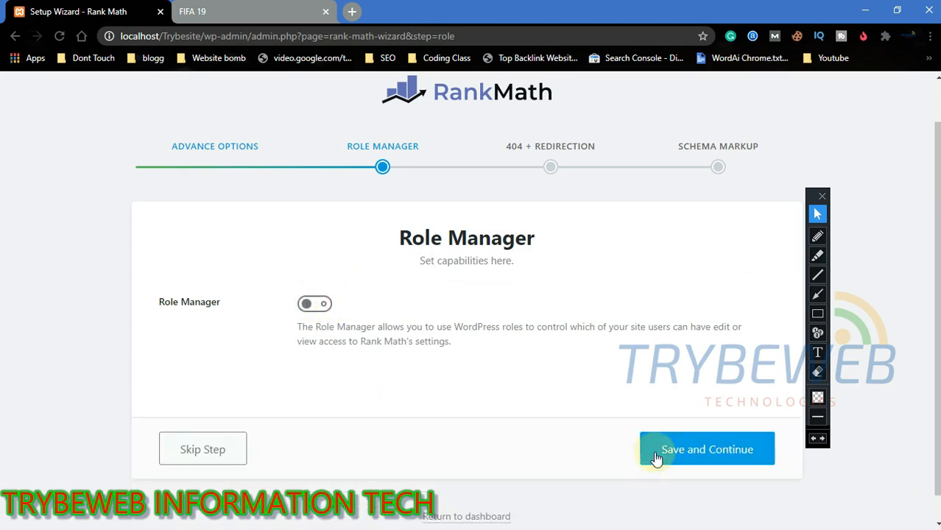
{"action": "left_click", "coordinate": [676, 454]}
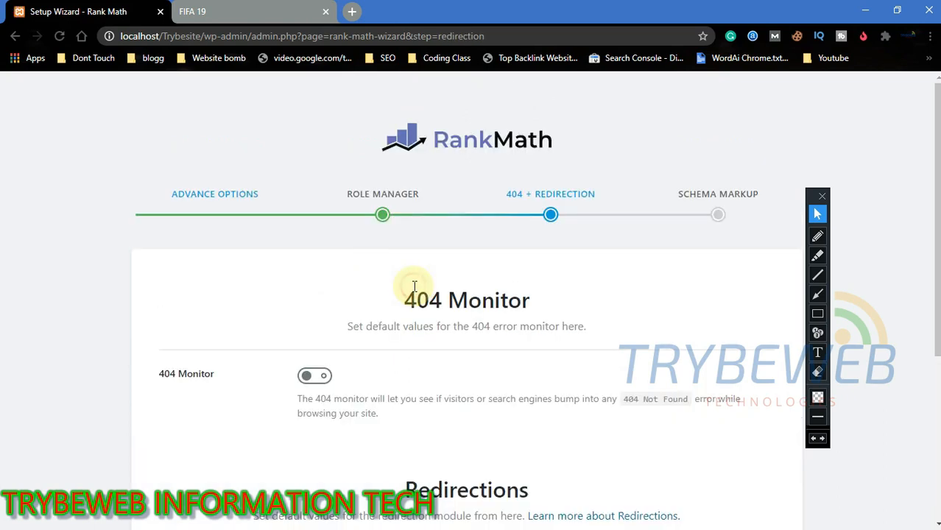
{"action": "scroll", "coordinate": [828, 240], "scroll_direction": "down", "scroll_amount": 2}
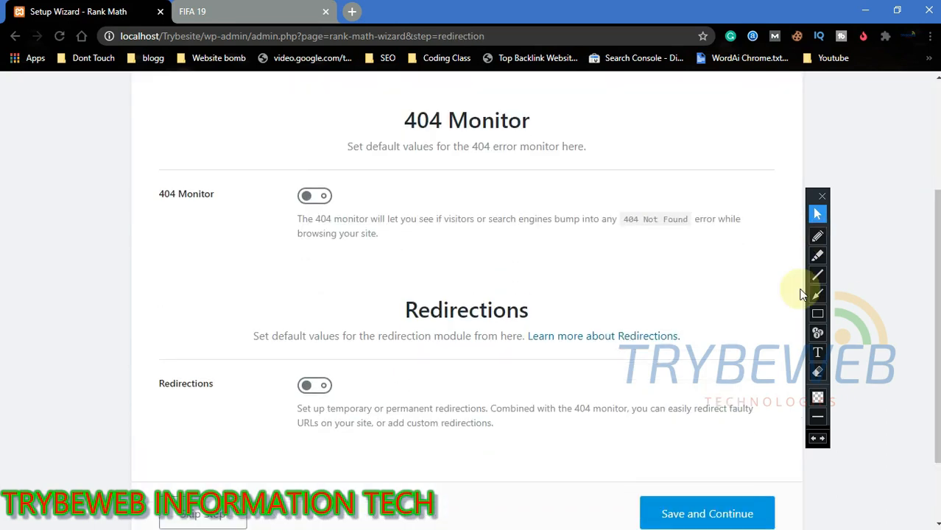
{"action": "left_click", "coordinate": [817, 293]}
{"action": "mouse_move", "coordinate": [1, 343]}
{"action": "left_mouse_down"}
{"action": "mouse_move", "coordinate": [151, 212]}
{"action": "mouse_move", "coordinate": [157, 195]}
{"action": "left_mouse_up"}
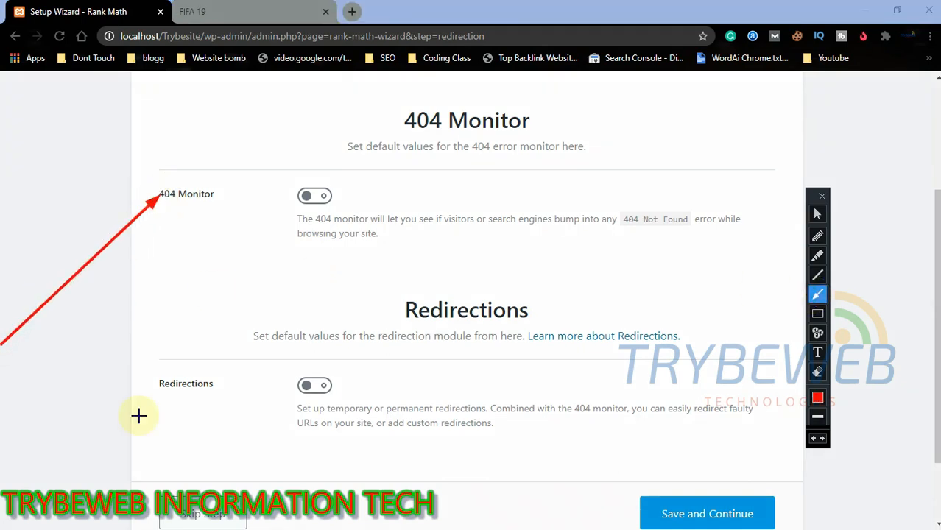
{"action": "left_click", "coordinate": [821, 213]}
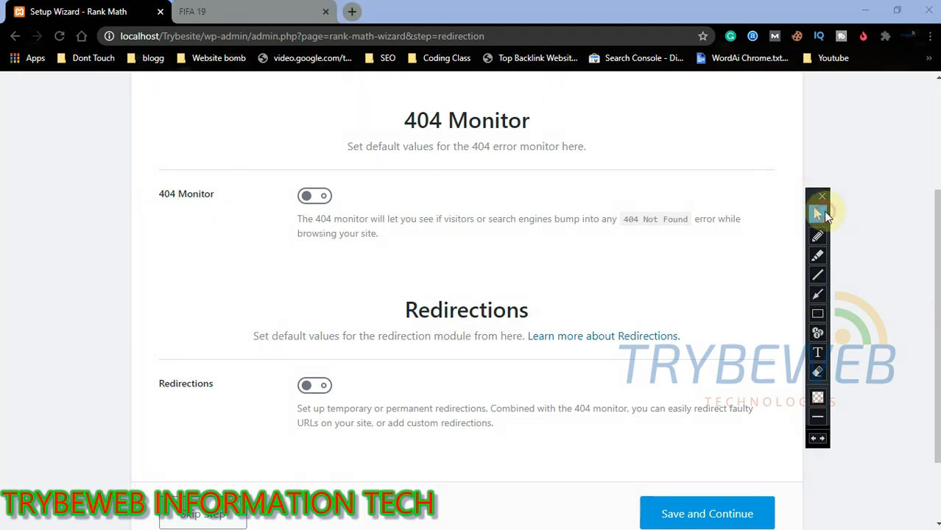
{"action": "left_click", "coordinate": [309, 196]}
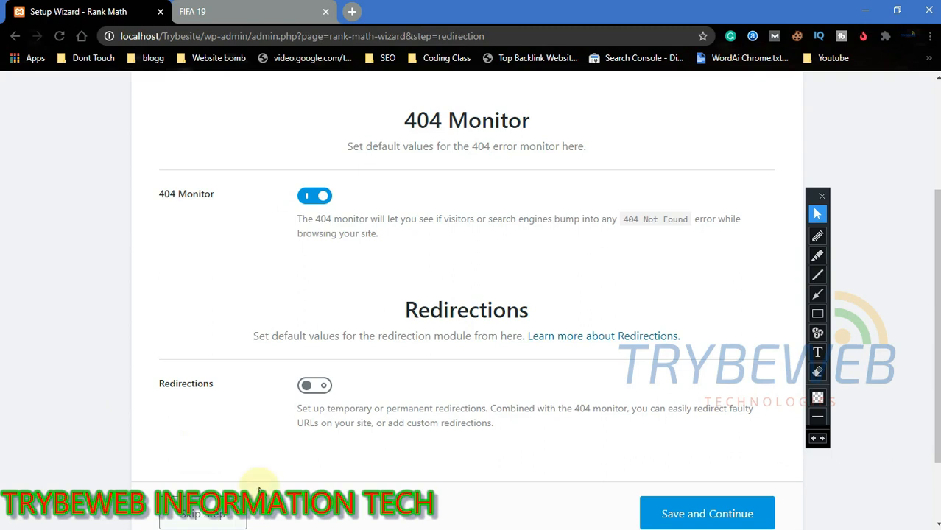
Step: Enable Redirections and save the 404 + Redirection settings to continue to Schema Markup
{"action": "scroll", "coordinate": [848, 383], "scroll_direction": "down", "scroll_amount": 1}
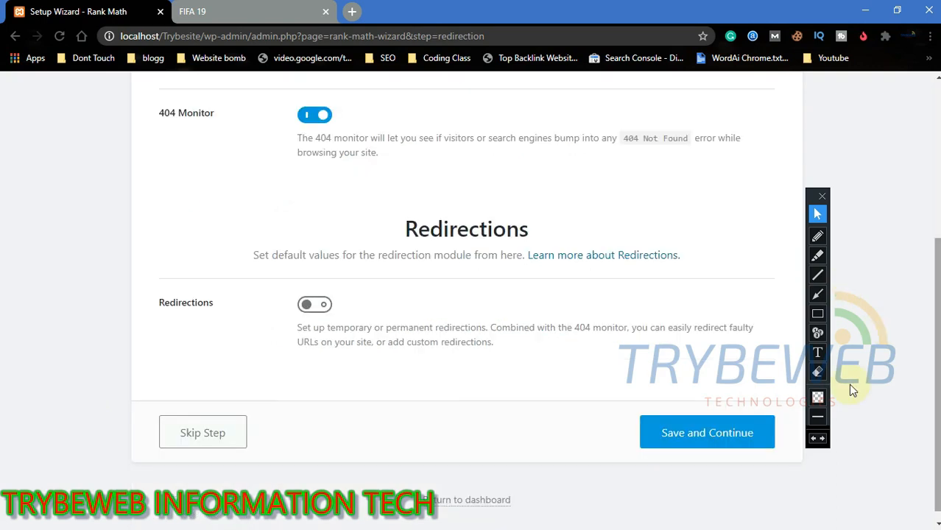
{"action": "left_click", "coordinate": [822, 298]}
{"action": "left_click_drag", "start_coordinate": [53, 431], "coordinate": [265, 304]}
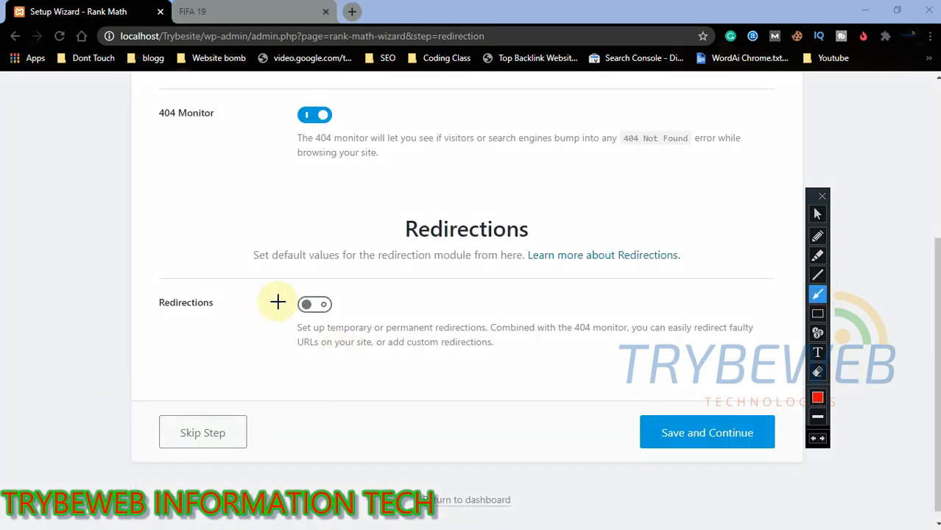
{"action": "left_click", "coordinate": [817, 213]}
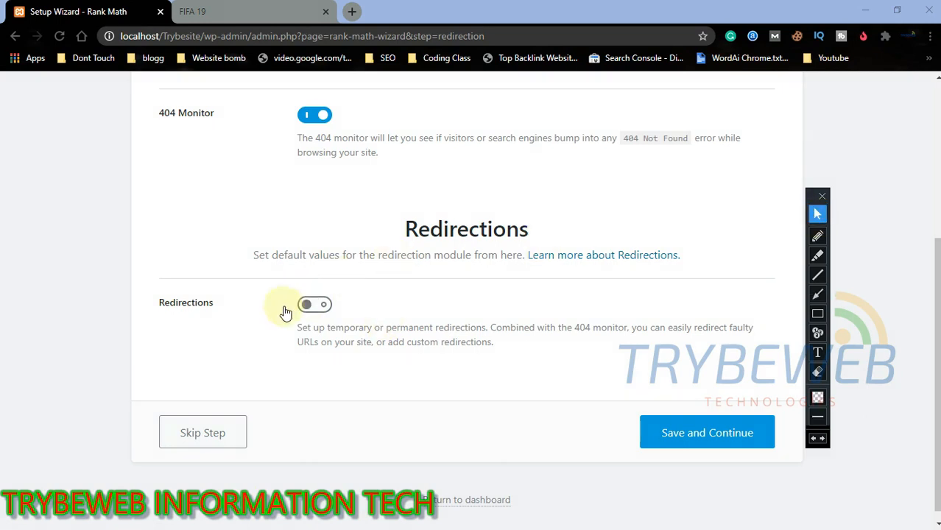
{"action": "left_click", "coordinate": [315, 305]}
{"action": "left_click", "coordinate": [711, 437]}
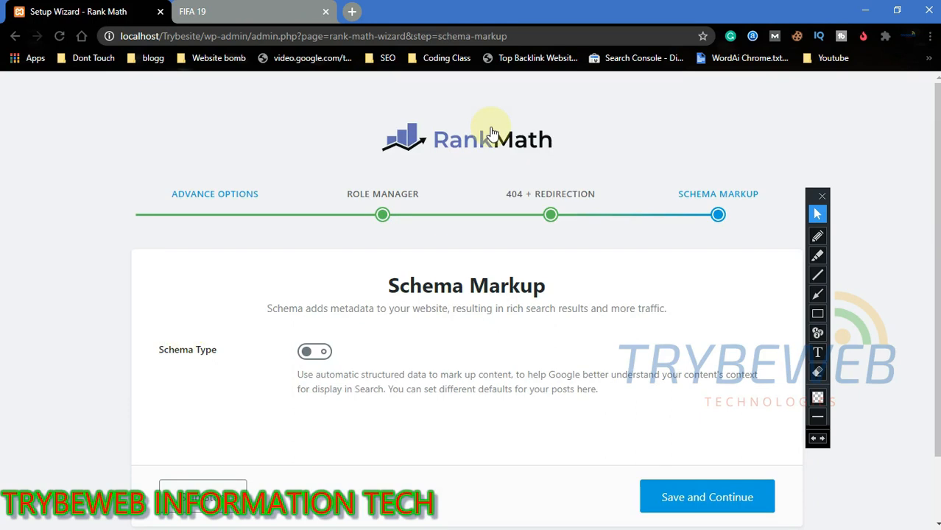
Step: Enable Schema Type and choose Article as the schema type for Posts
{"action": "scroll", "coordinate": [937, 241], "scroll_direction": "down", "scroll_amount": 1}
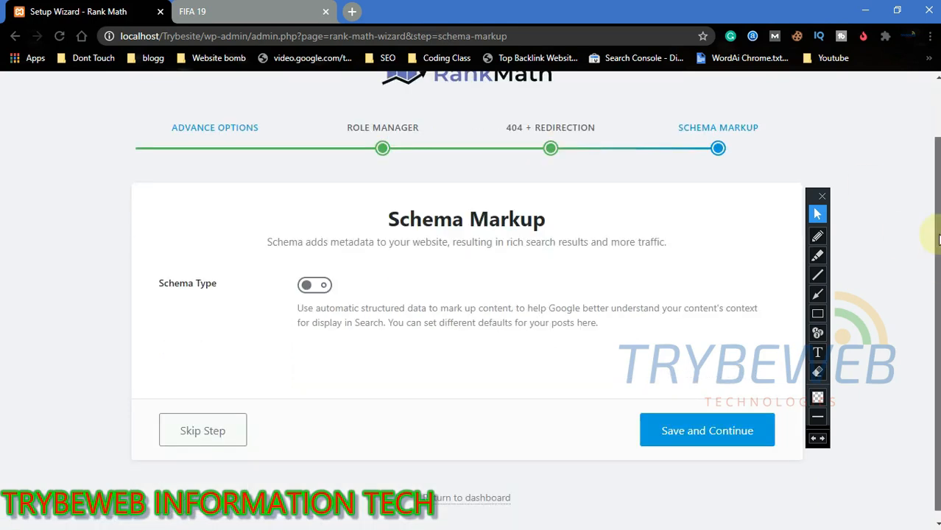
{"action": "scroll", "coordinate": [937, 242], "scroll_direction": "up", "scroll_amount": 1}
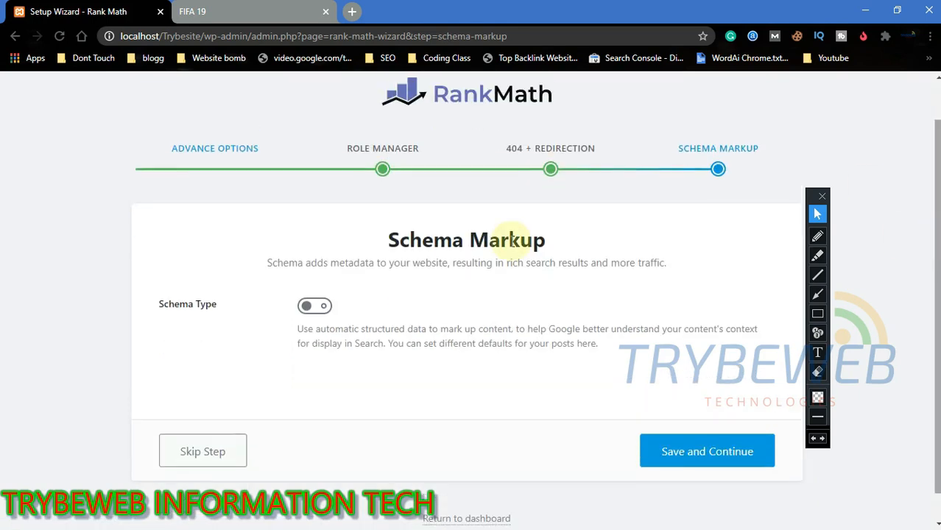
{"action": "left_click", "coordinate": [314, 306]}
{"action": "scroll", "coordinate": [641, 178], "scroll_direction": "down", "scroll_amount": 2}
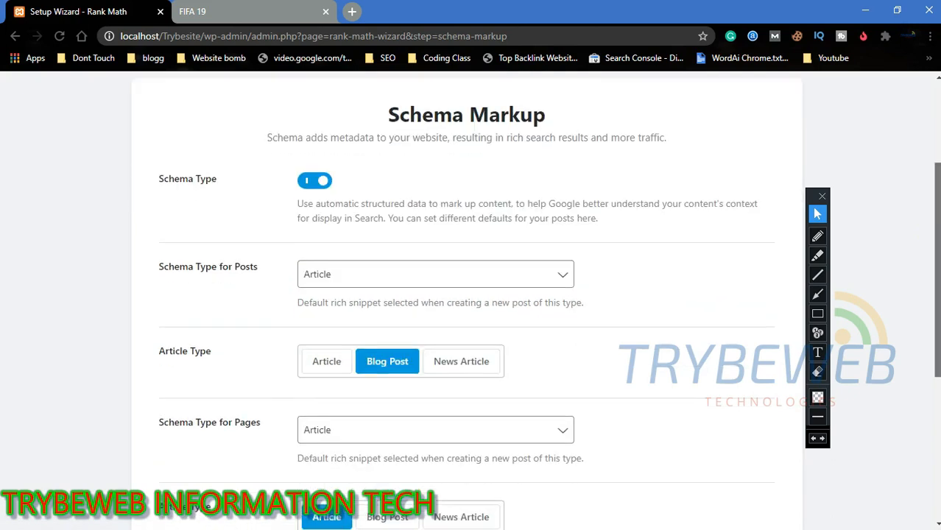
{"action": "scroll", "coordinate": [342, 189], "scroll_direction": "down", "scroll_amount": 2}
{"action": "left_click", "coordinate": [378, 179]}
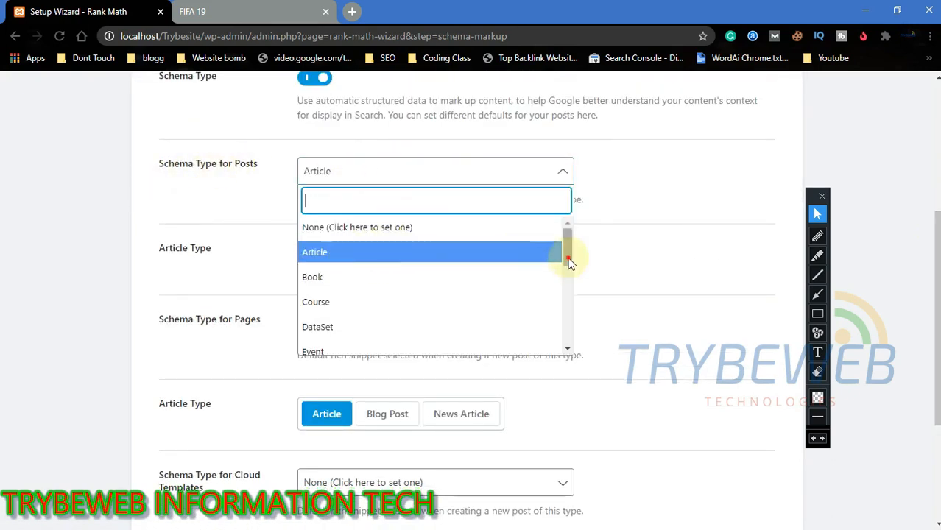
{"action": "left_click_drag", "start_coordinate": [567, 261], "coordinate": [553, 247]}
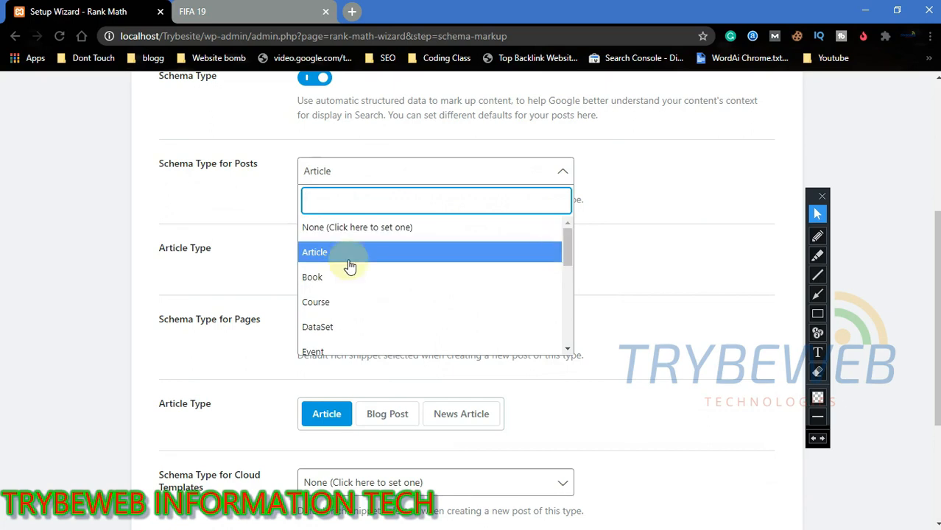
{"action": "left_click", "coordinate": [335, 258]}
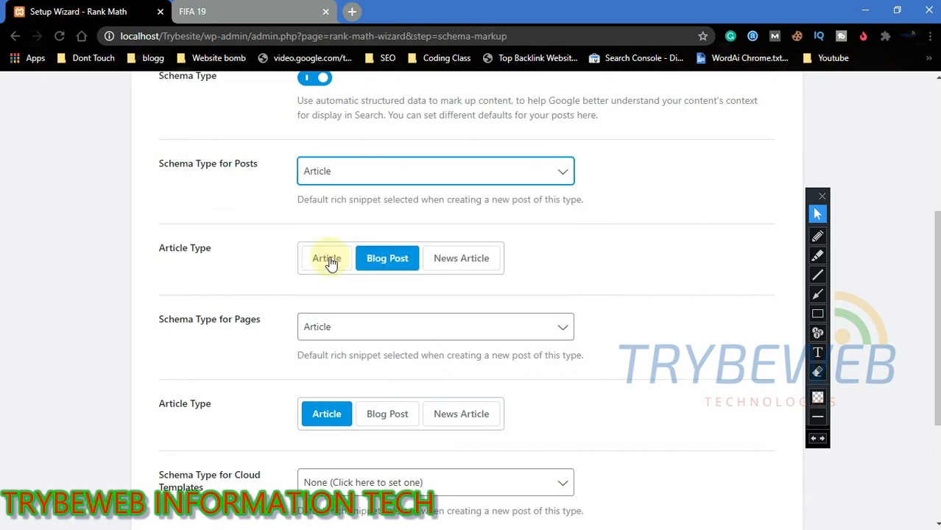
Step: Try the Article and News Article options as the article type for Posts and return to Blog Post
{"action": "left_click", "coordinate": [330, 265]}
{"action": "left_click", "coordinate": [385, 260]}
{"action": "left_click", "coordinate": [462, 260]}
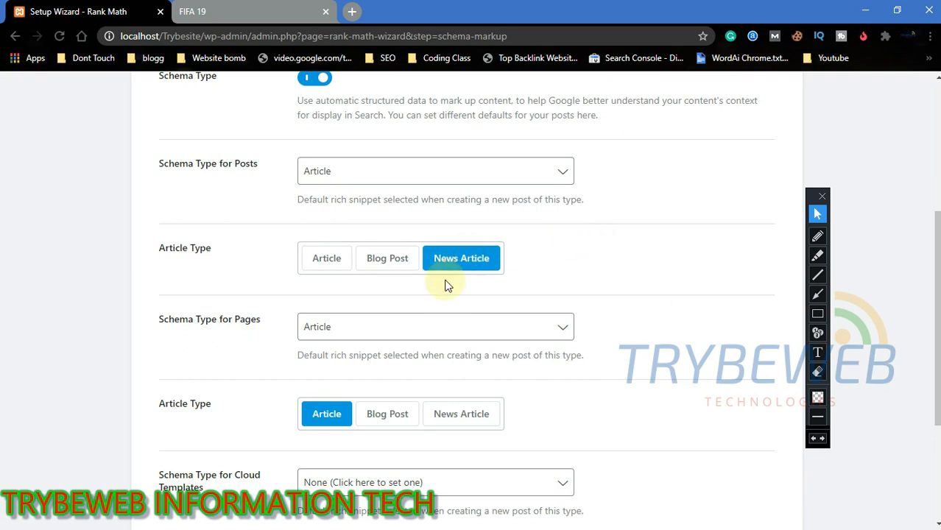
{"action": "left_click", "coordinate": [388, 258]}
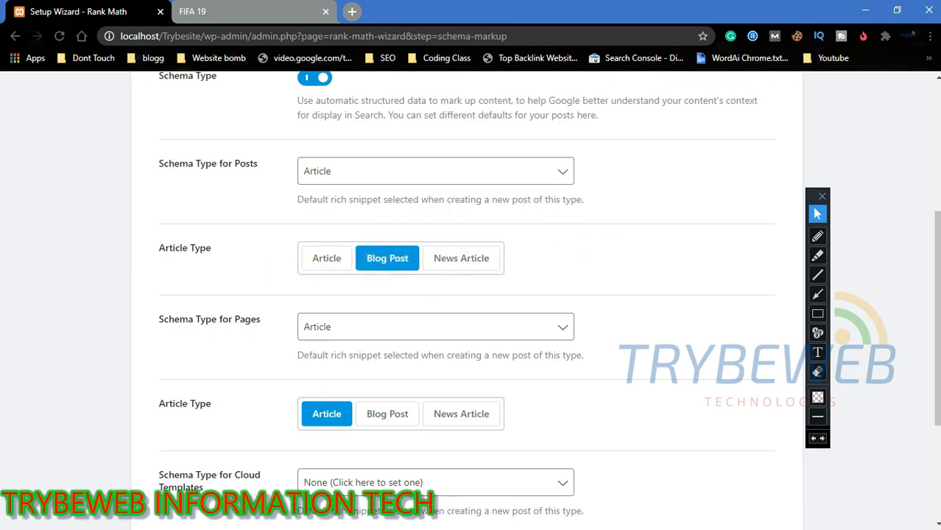
Step: Choose Article as the schema type for Pages after looking through the available types
{"action": "scroll", "coordinate": [498, 216], "scroll_direction": "down", "scroll_amount": 2}
{"action": "left_click", "coordinate": [460, 227]}
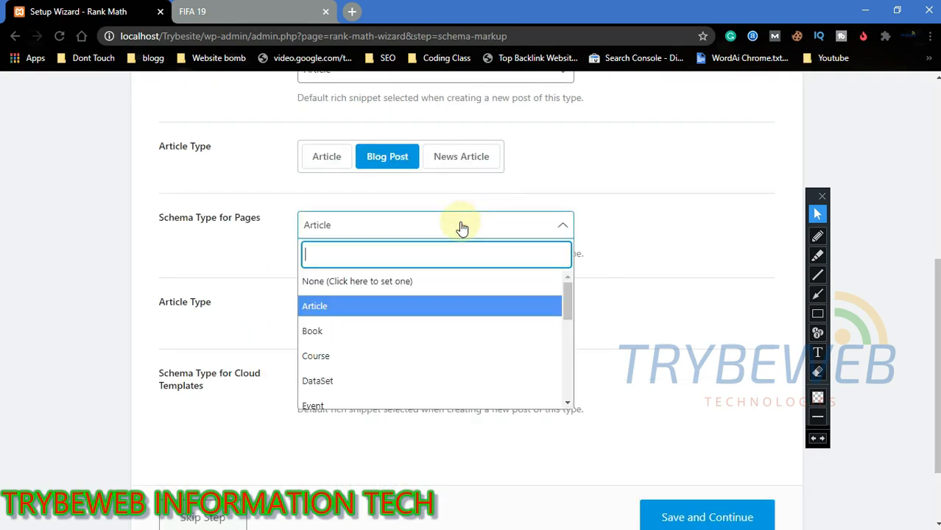
{"action": "mouse_move", "coordinate": [567, 301]}
{"action": "left_mouse_down"}
{"action": "mouse_move", "coordinate": [567, 370]}
{"action": "mouse_move", "coordinate": [578, 291]}
{"action": "left_mouse_up"}
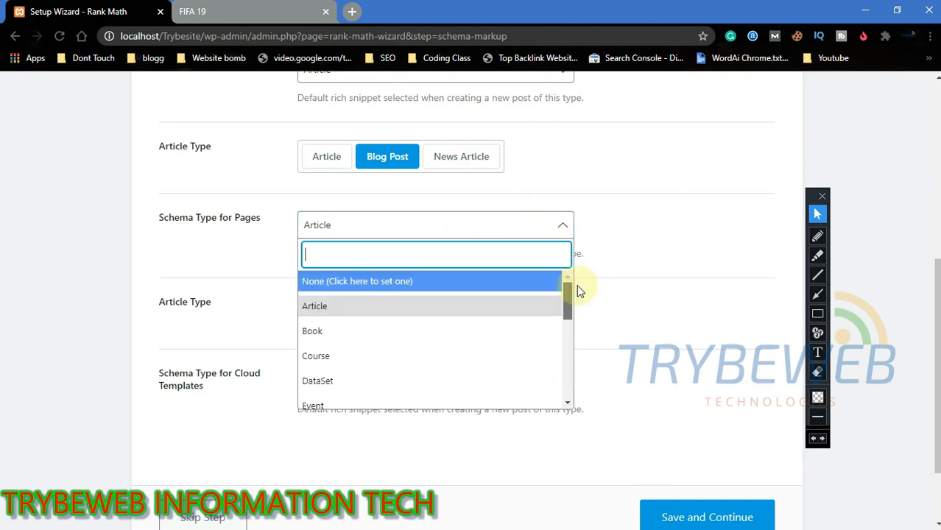
{"action": "left_click", "coordinate": [479, 309]}
Step: Keep None as the schema type for Cloud Templates and save the Schema Markup settings to finish the wizard
{"action": "scroll", "coordinate": [604, 336], "scroll_direction": "down", "scroll_amount": 2}
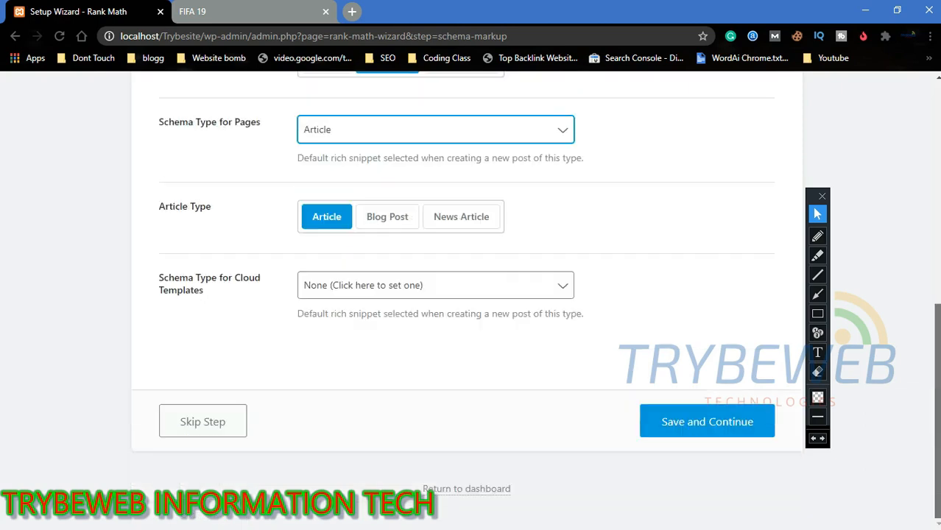
{"action": "left_click", "coordinate": [383, 294]}
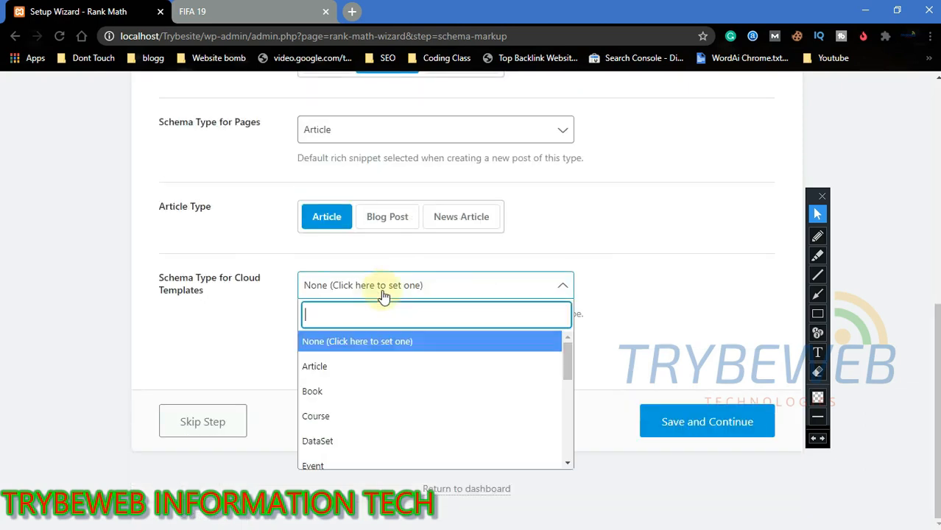
{"action": "left_click", "coordinate": [343, 339]}
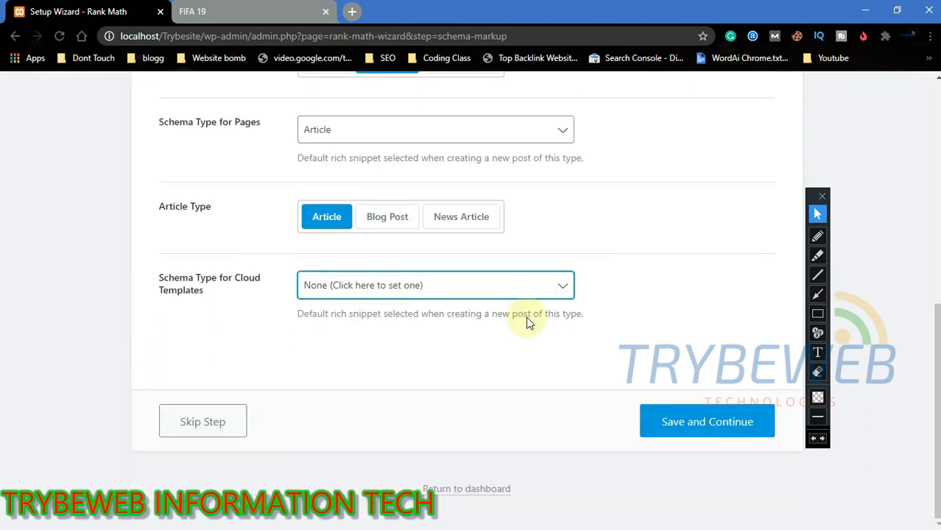
{"action": "left_click", "coordinate": [676, 426]}
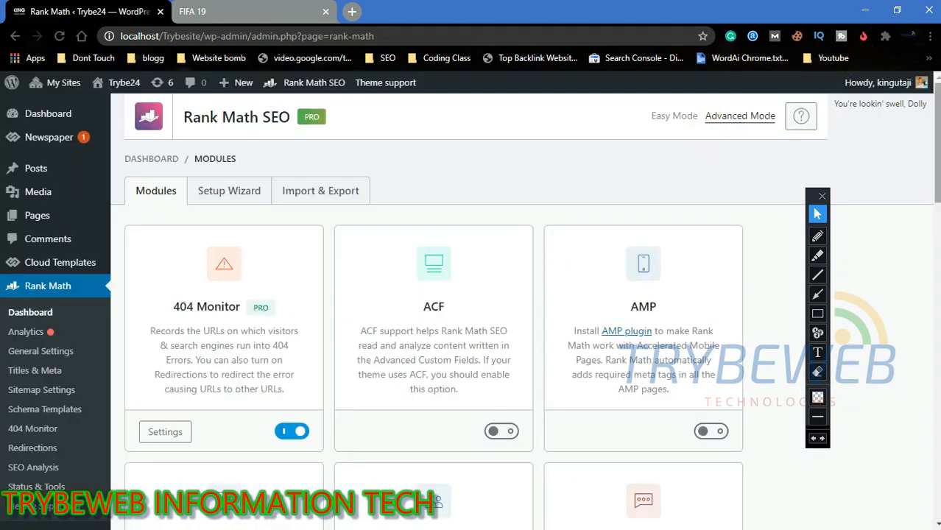
Step: Enable the AMP module and look through the remaining modules down to Google Web Stories
{"action": "left_click", "coordinate": [710, 431]}
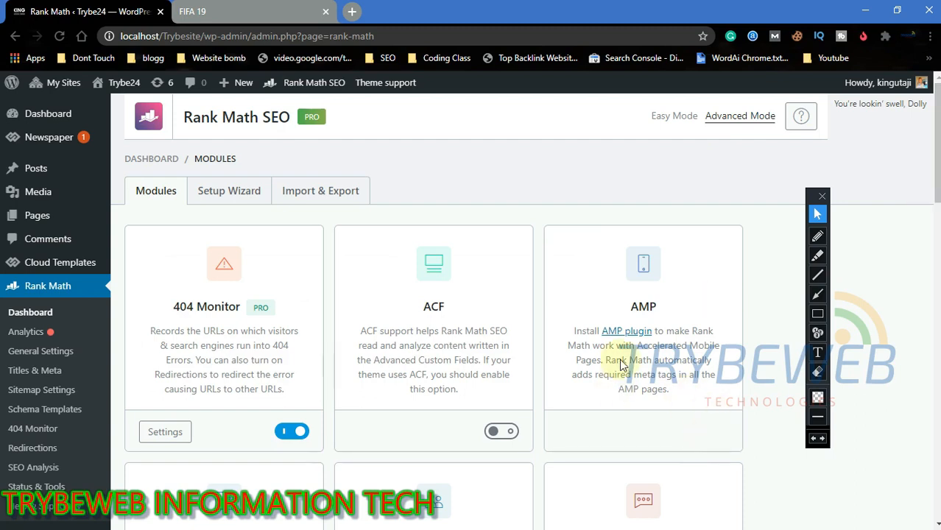
{"action": "scroll", "coordinate": [709, 324], "scroll_direction": "down", "scroll_amount": 4}
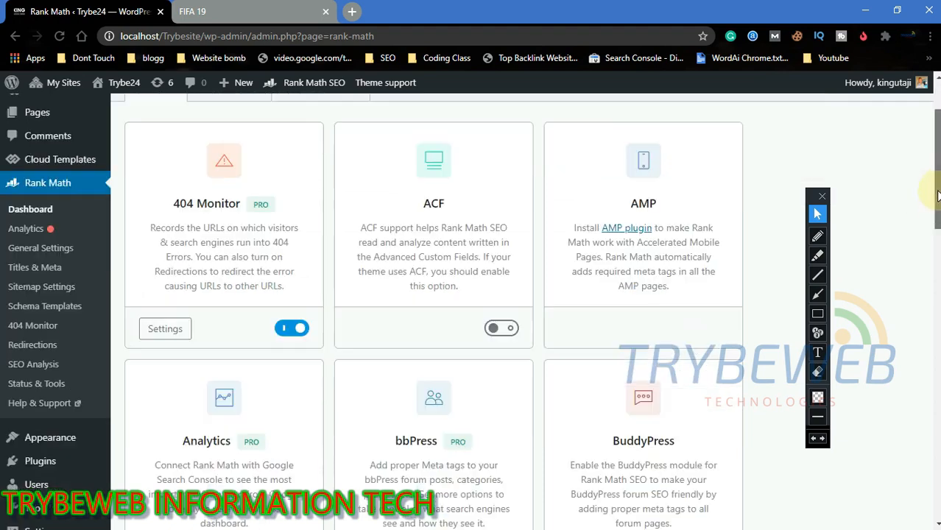
{"action": "scroll", "coordinate": [720, 181], "scroll_direction": "down", "scroll_amount": 13}
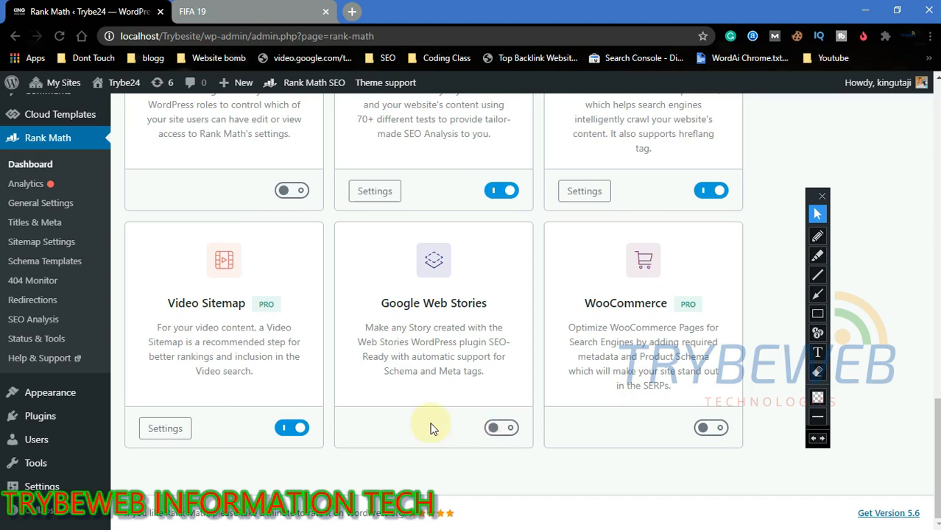
Step: Briefly outline the Google Web Stories module card with a rectangle and try to enable the module
{"action": "left_click", "coordinate": [817, 314]}
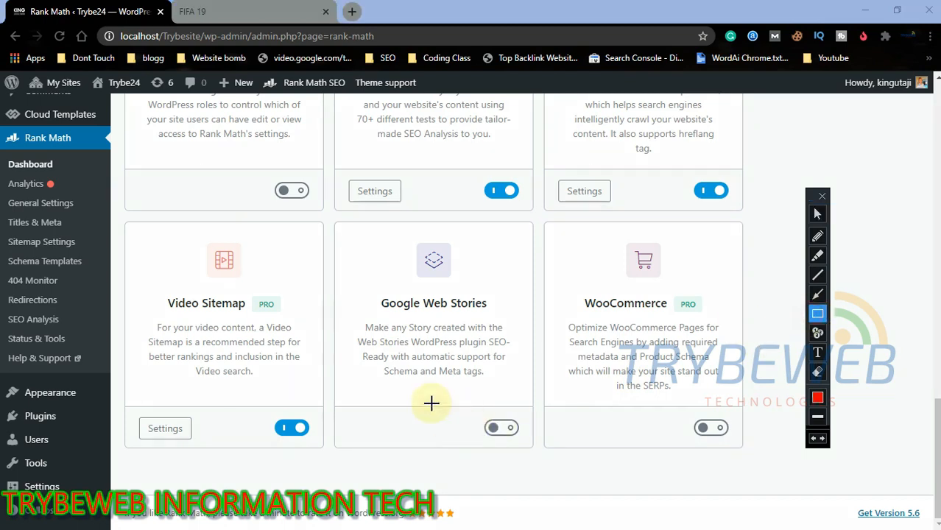
{"action": "mouse_move", "coordinate": [333, 220]}
{"action": "left_mouse_down"}
{"action": "mouse_move", "coordinate": [513, 402]}
{"action": "mouse_move", "coordinate": [527, 444]}
{"action": "left_mouse_up"}
{"action": "key", "text": "ctrl+z"}
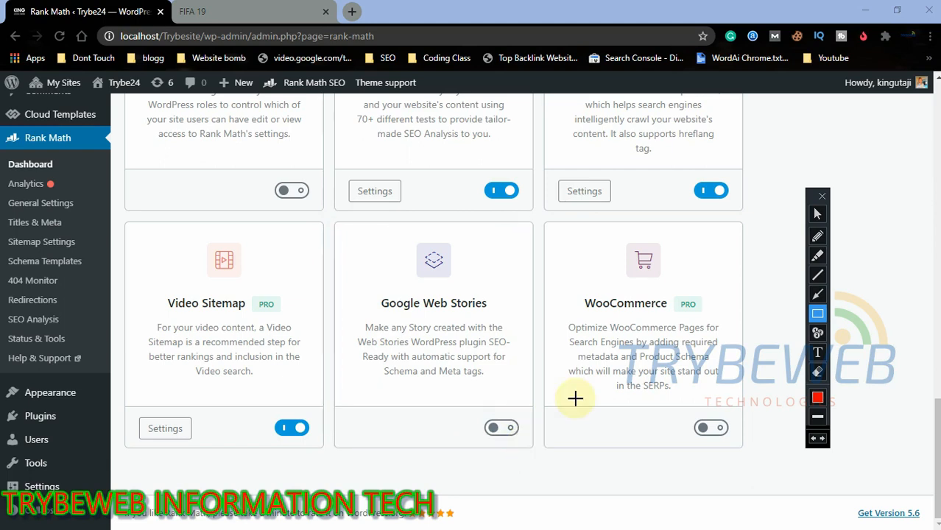
{"action": "left_click", "coordinate": [817, 213]}
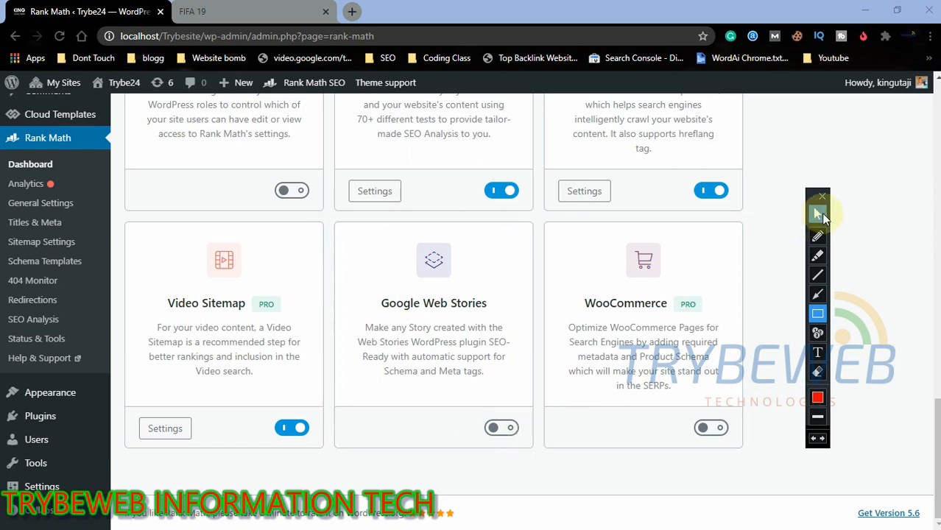
{"action": "left_click", "coordinate": [498, 434]}
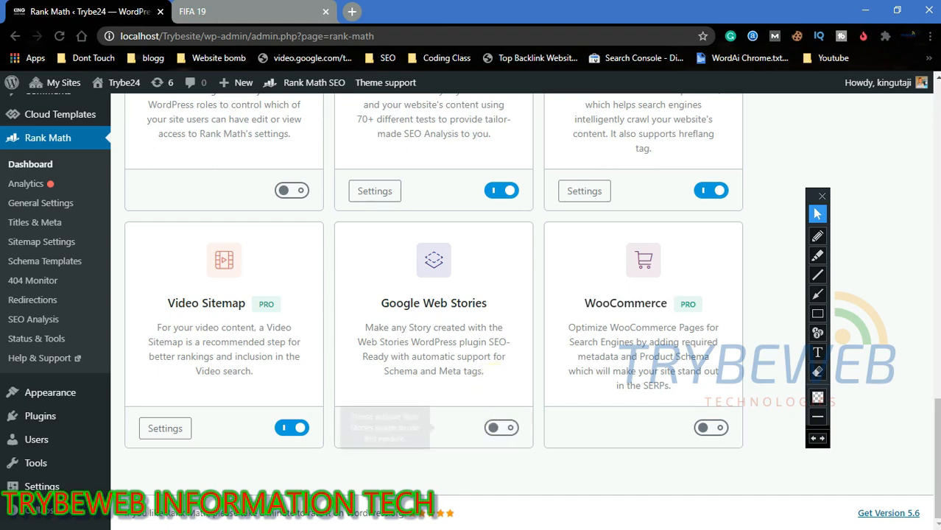
Step: Review the Rank Math module cards from WooCommerce back up to 404 Monitor, checking which modules are enabled
{"action": "left_click_drag", "start_coordinate": [937, 439], "coordinate": [937, 392]}
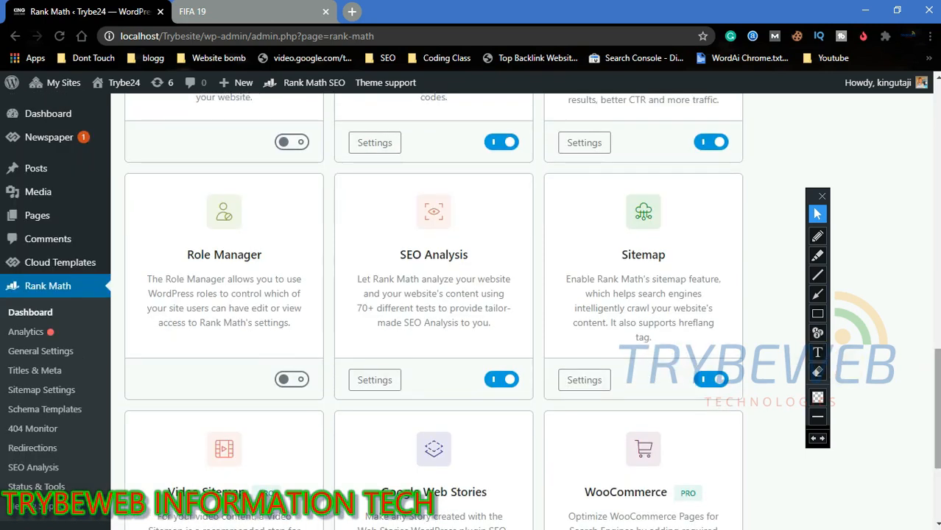
{"action": "left_click_drag", "start_coordinate": [938, 392], "coordinate": [931, 323]}
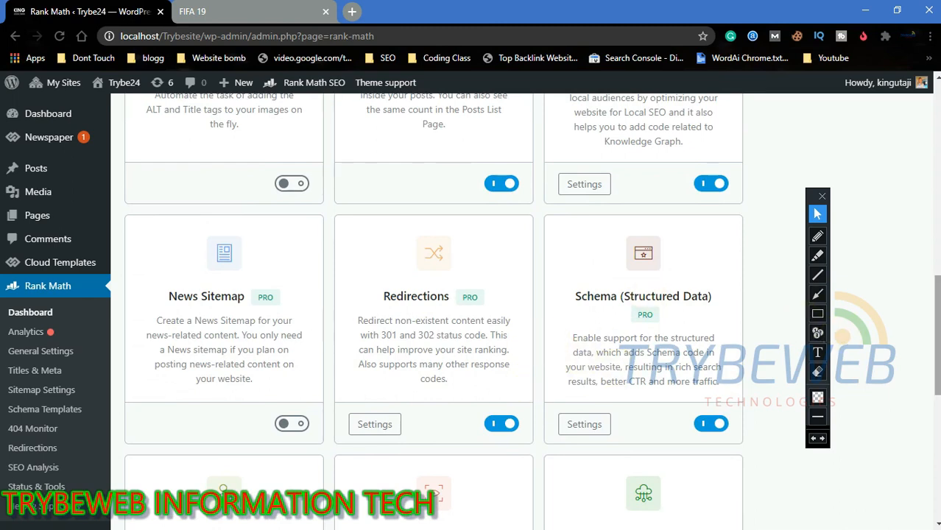
{"action": "left_click_drag", "start_coordinate": [937, 280], "coordinate": [913, 205]}
{"action": "scroll", "coordinate": [913, 204], "scroll_direction": "up", "scroll_amount": 5}
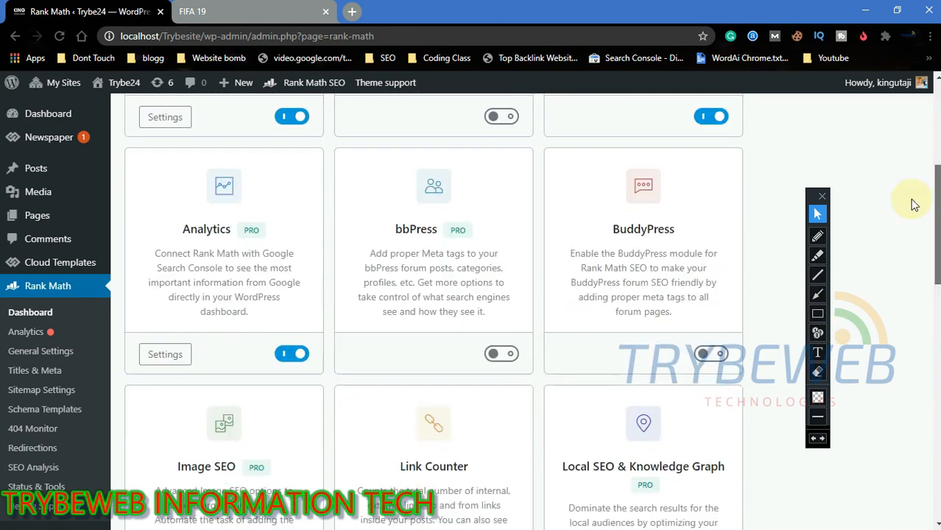
{"action": "scroll", "coordinate": [909, 212], "scroll_direction": "down", "scroll_amount": 2}
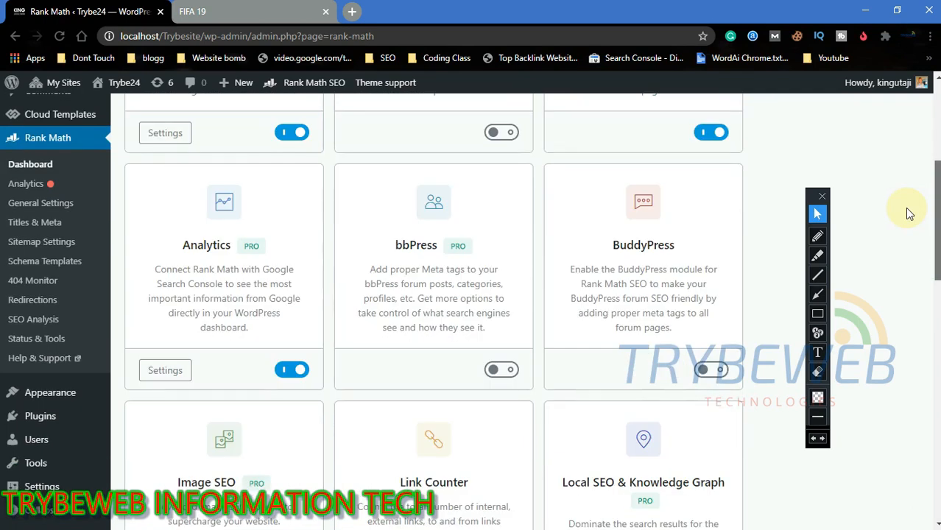
{"action": "scroll", "coordinate": [905, 210], "scroll_direction": "down", "scroll_amount": 1}
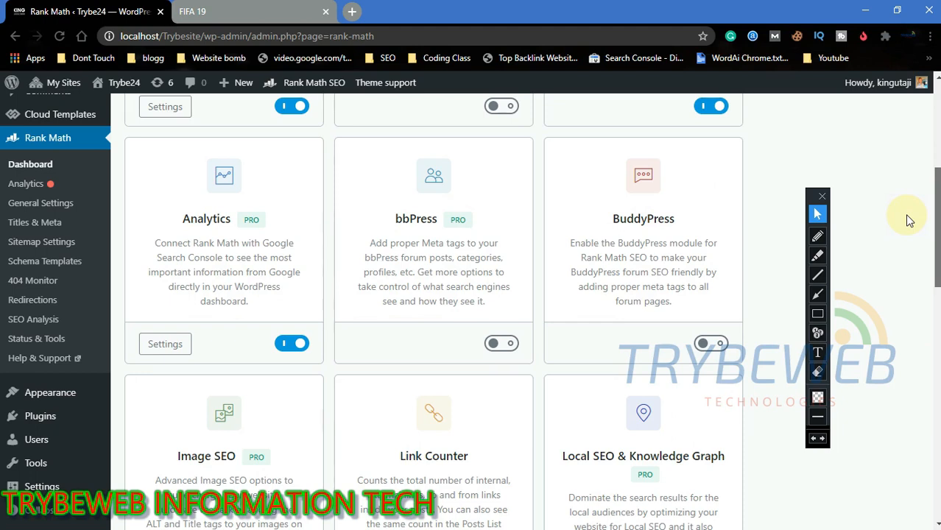
{"action": "scroll", "coordinate": [522, 309], "scroll_direction": "up", "scroll_amount": 5}
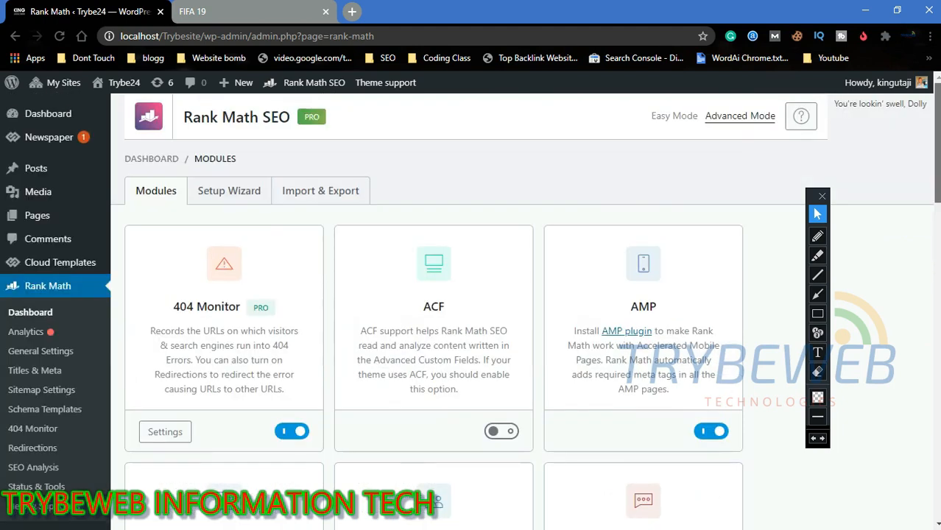
{"action": "scroll", "coordinate": [523, 309], "scroll_direction": "down", "scroll_amount": 6}
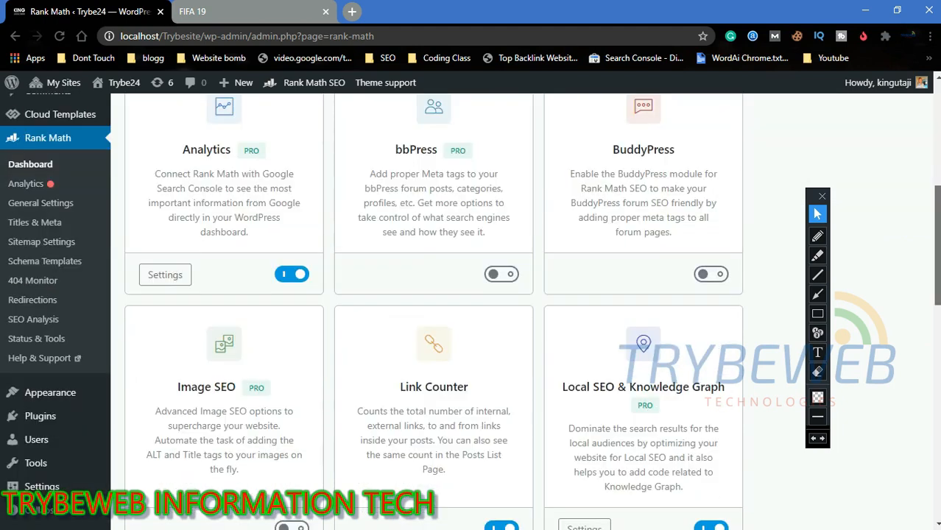